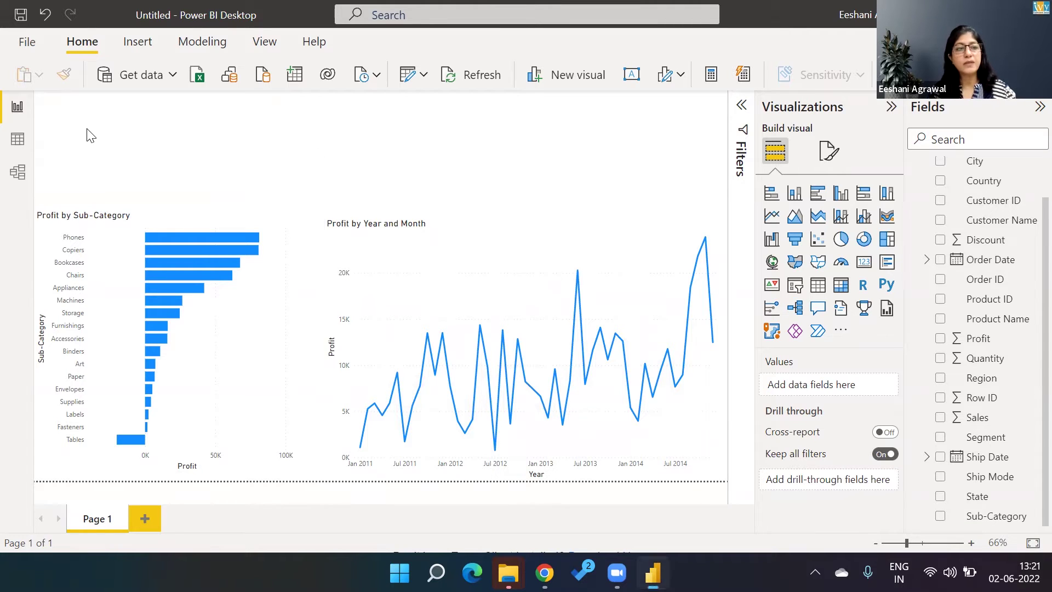
- Add a new slicer visual and reshape it shorter and wider
click(796, 285)
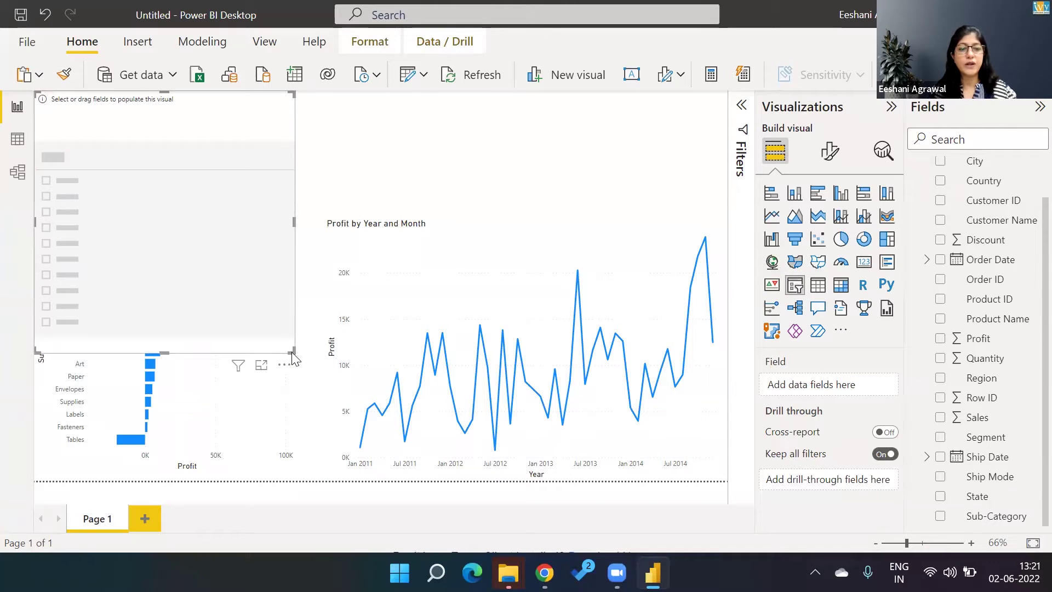
drag(292, 347, 324, 187)
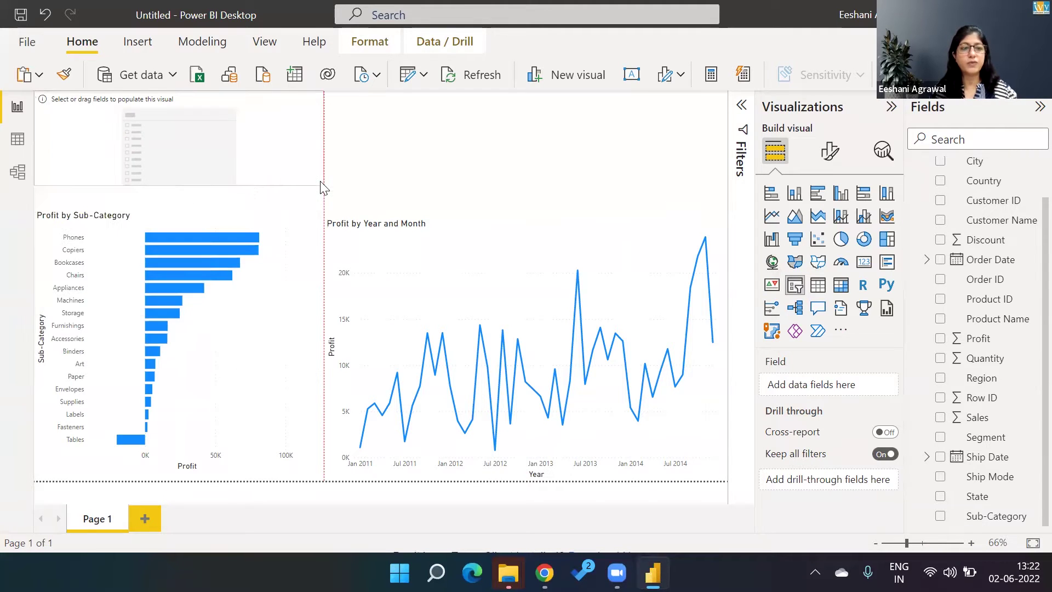
click(411, 159)
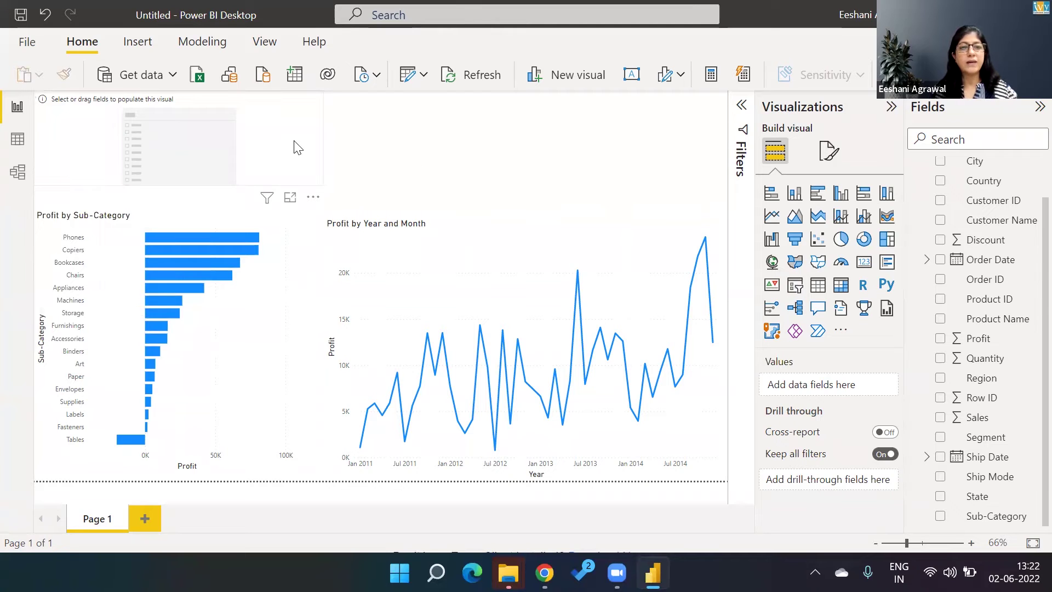
click(296, 146)
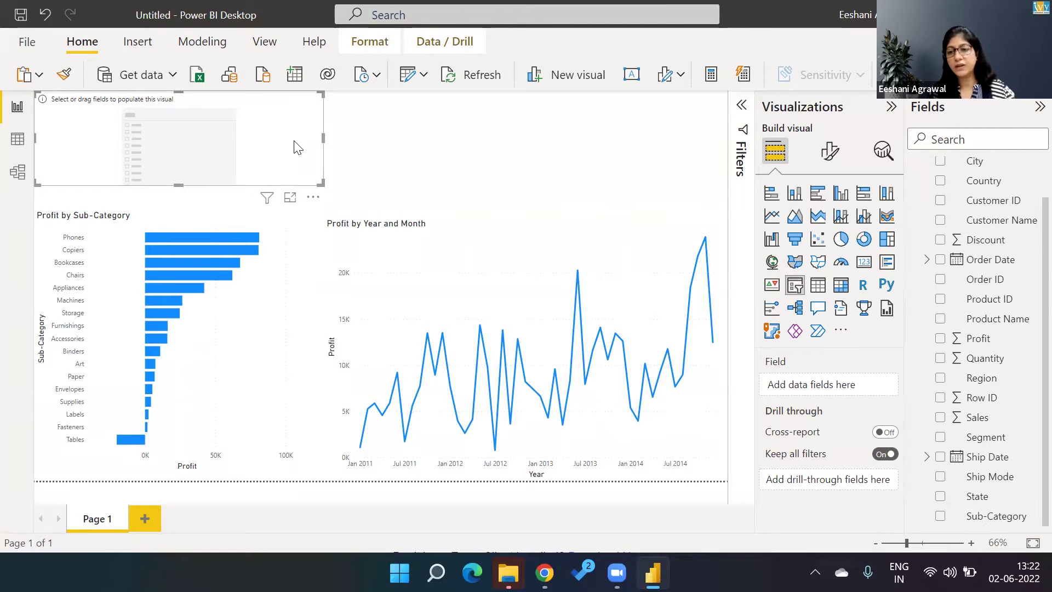
- Bind the slicer to the Country field and narrow it to a thin column
click(940, 181)
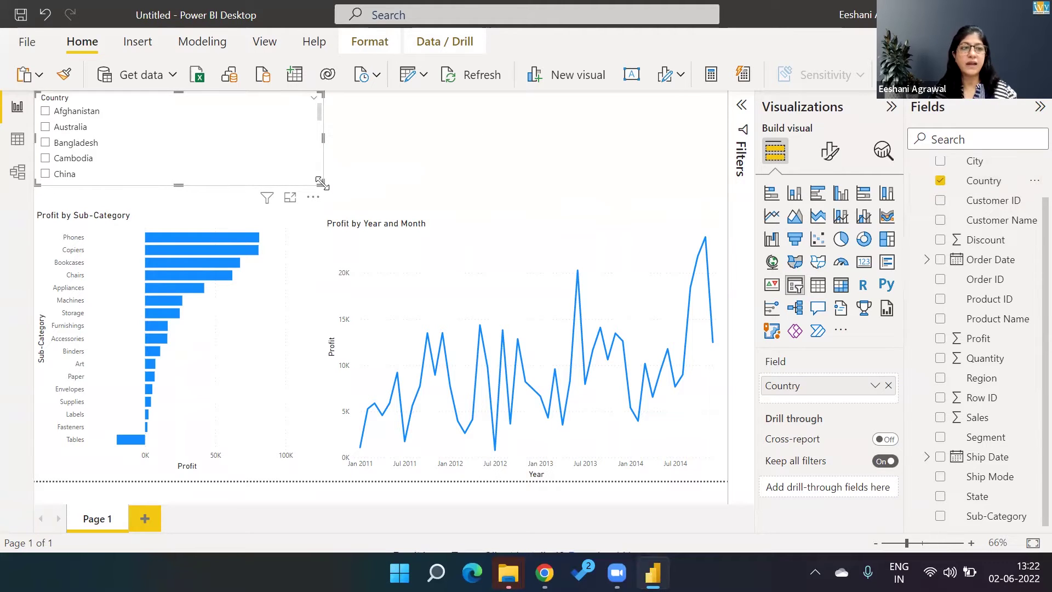
drag(322, 183, 140, 203)
click(170, 153)
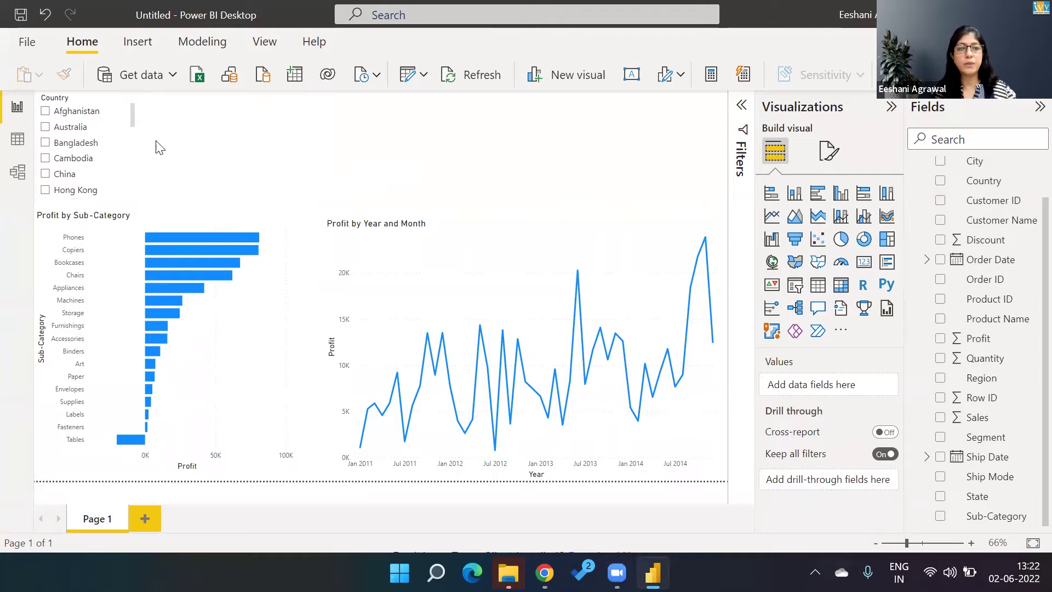
mouse_move(131, 112)
mouse_down()
mouse_move(134, 164)
mouse_move(134, 112)
mouse_up()
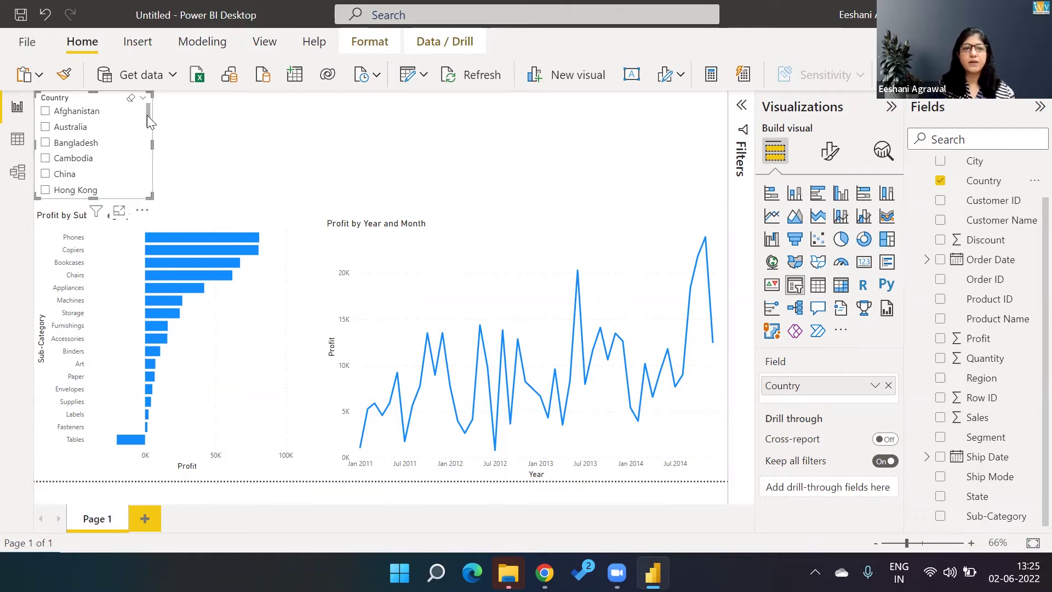
- Turn the Country slicer into a Dropdown, reduce its height, and open the list
mouse_move(146, 115)
mouse_down()
mouse_move(146, 181)
mouse_move(148, 114)
mouse_up()
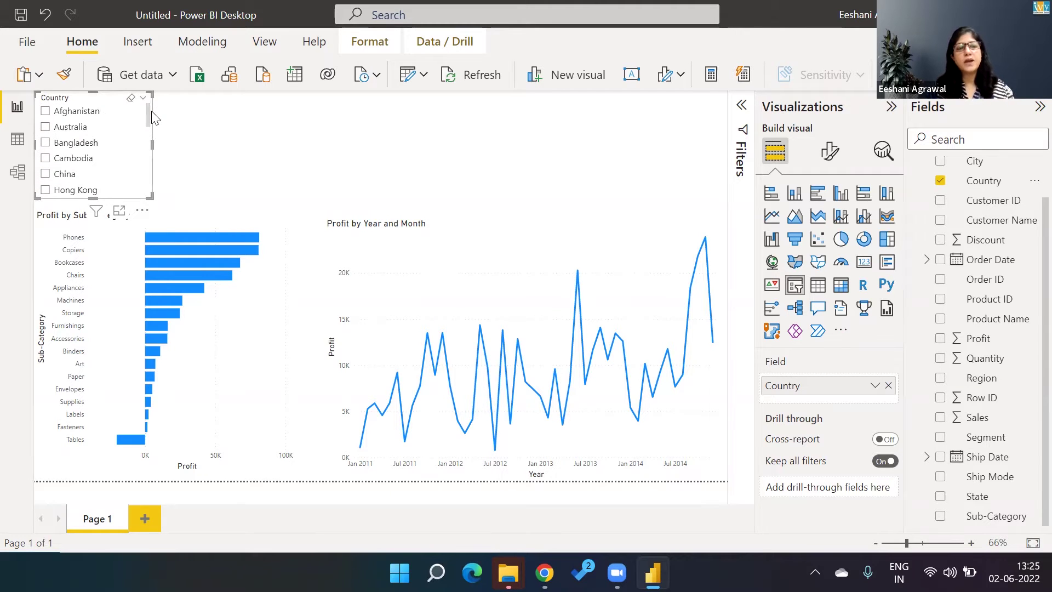
click(144, 103)
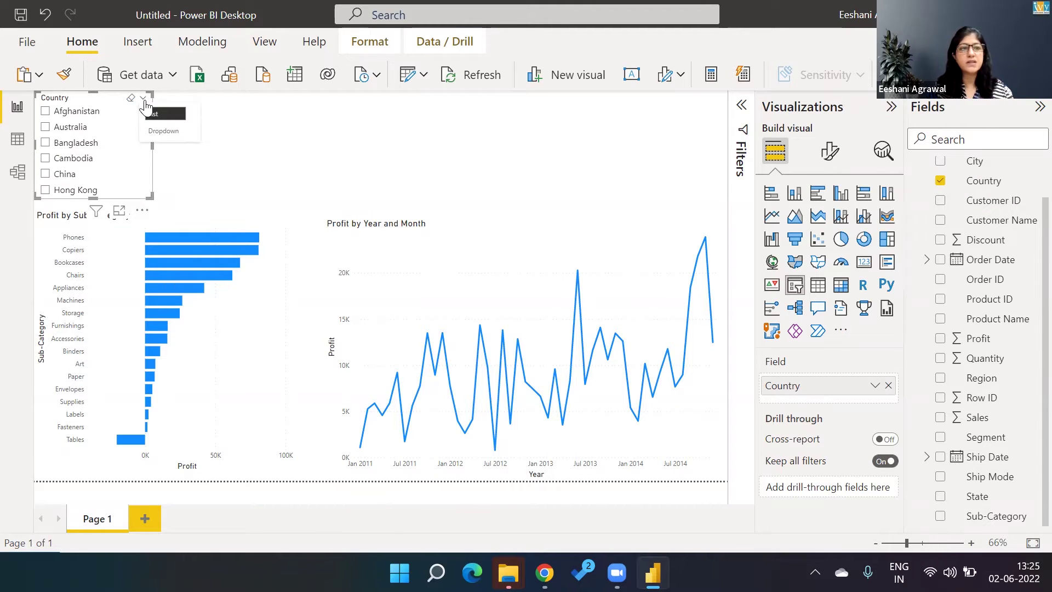
click(164, 131)
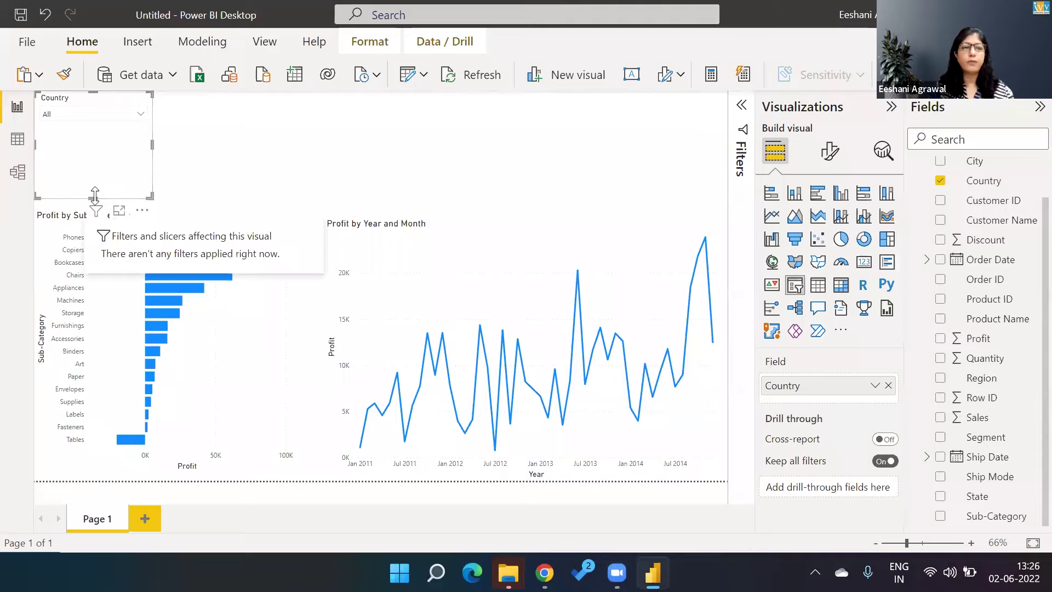
drag(94, 199, 93, 127)
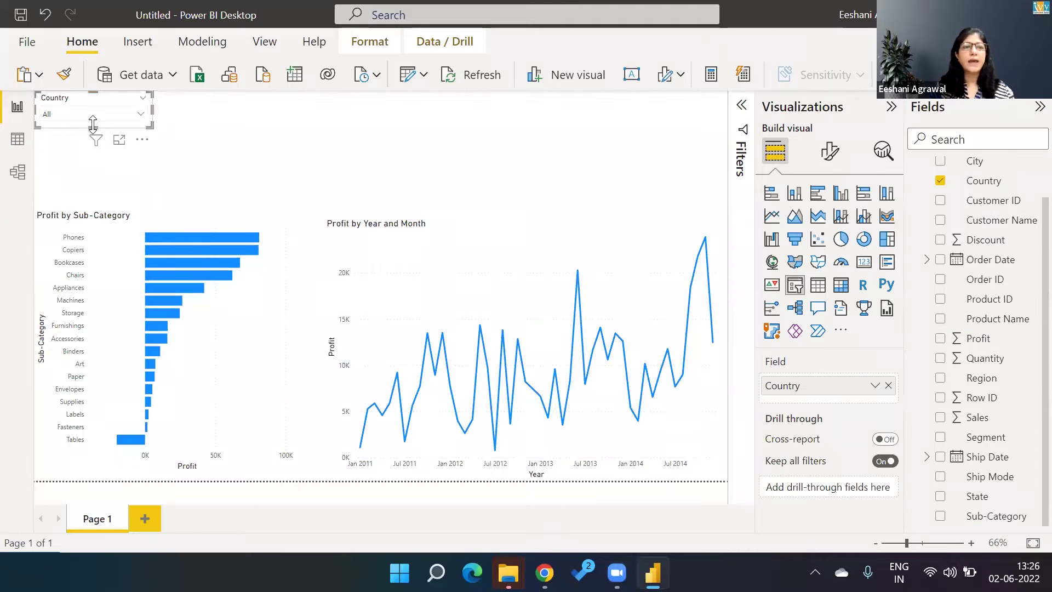
click(142, 114)
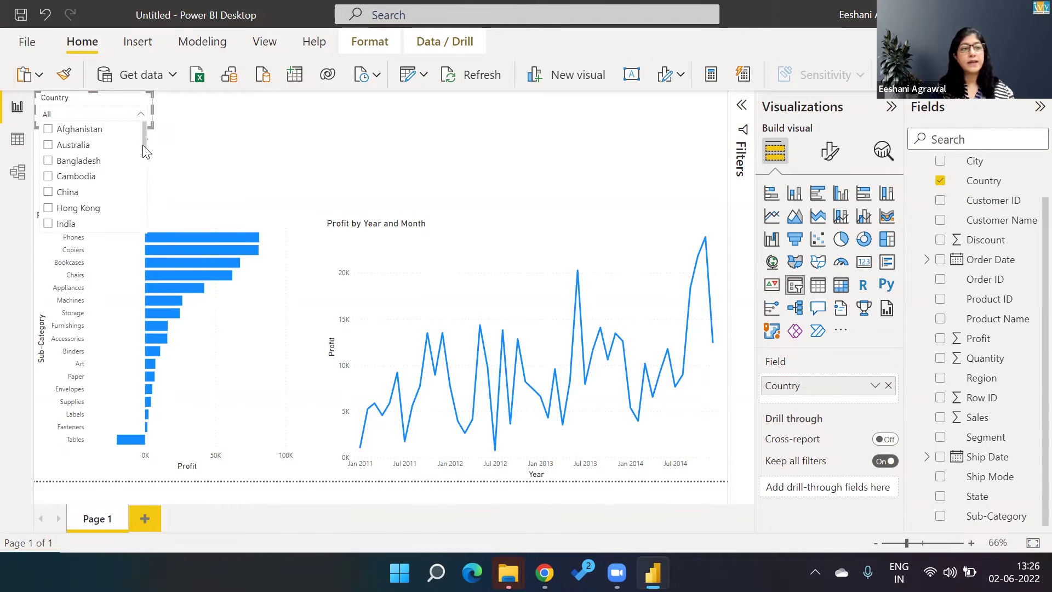
- Browse the country list, close it, and switch the slicer back to List style
drag(143, 151, 144, 198)
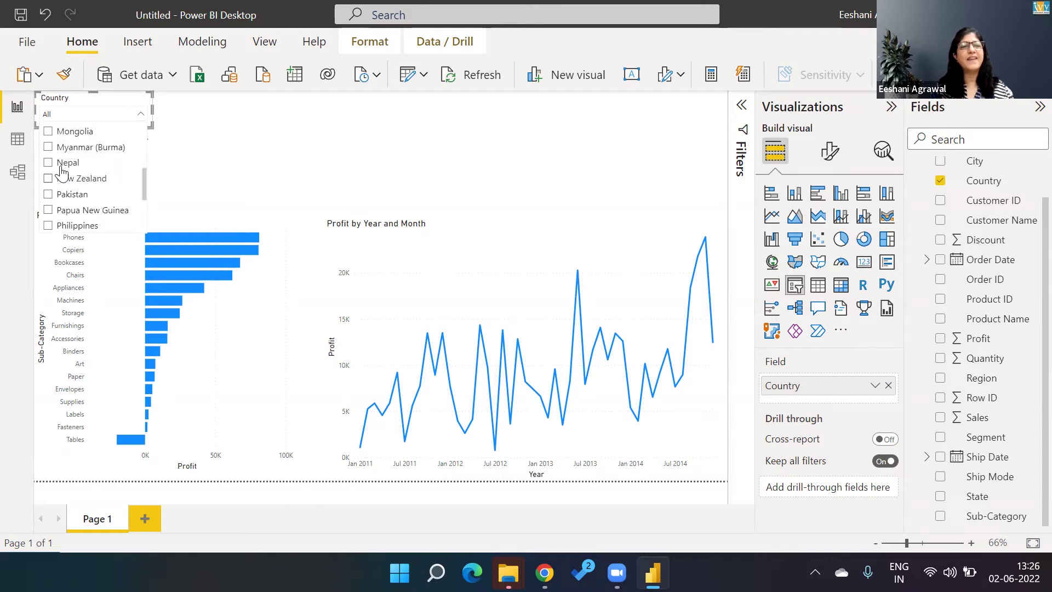
drag(144, 179, 145, 125)
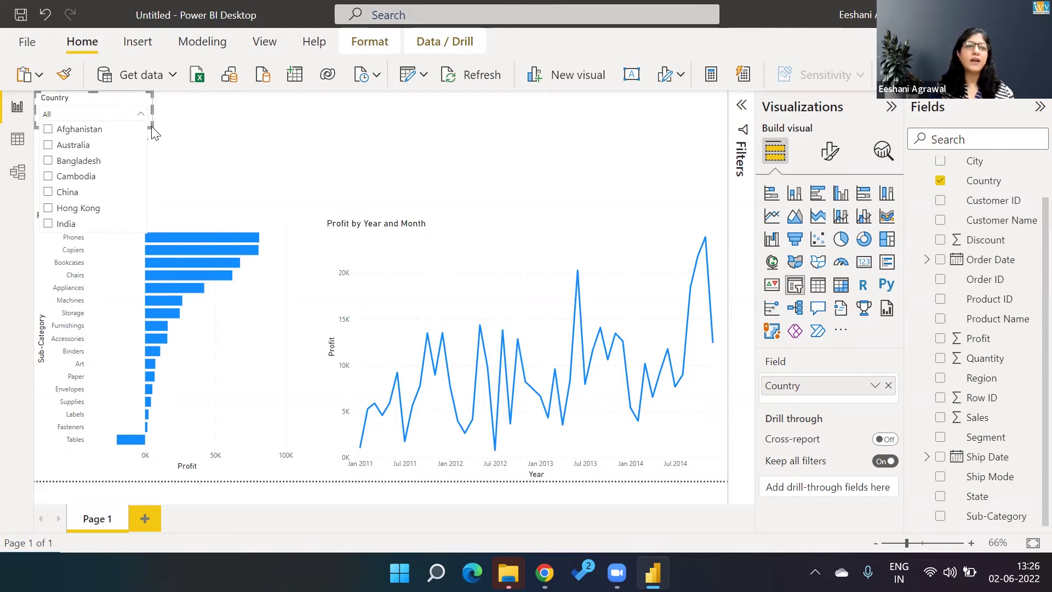
click(152, 131)
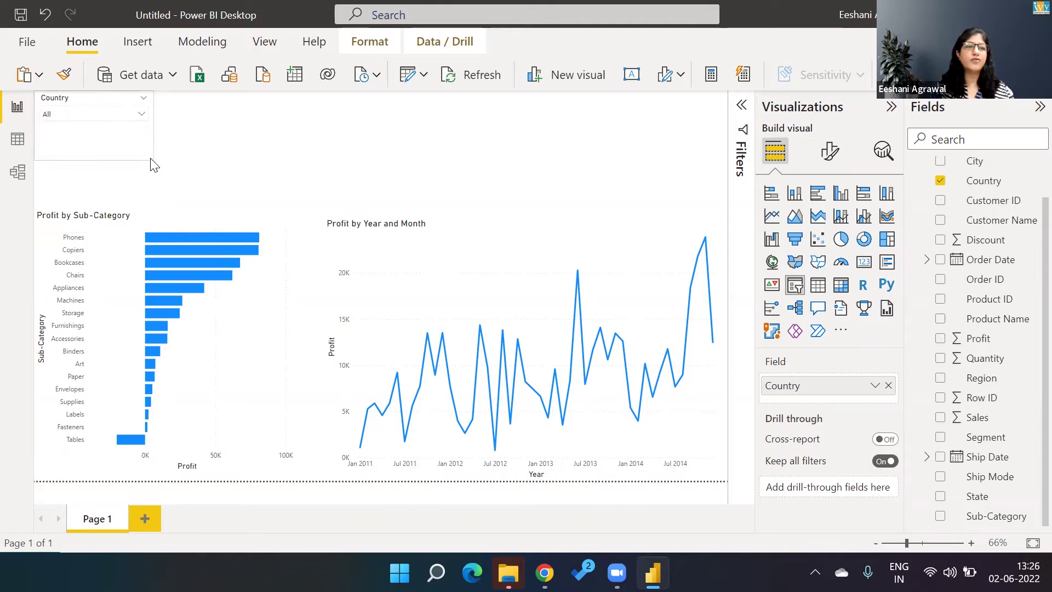
click(144, 98)
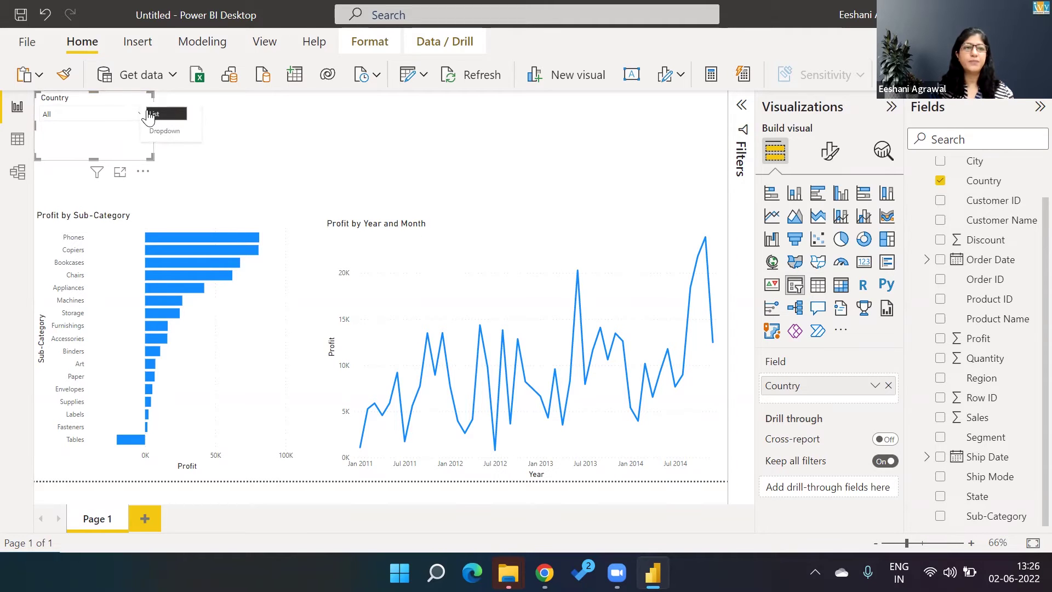
click(151, 115)
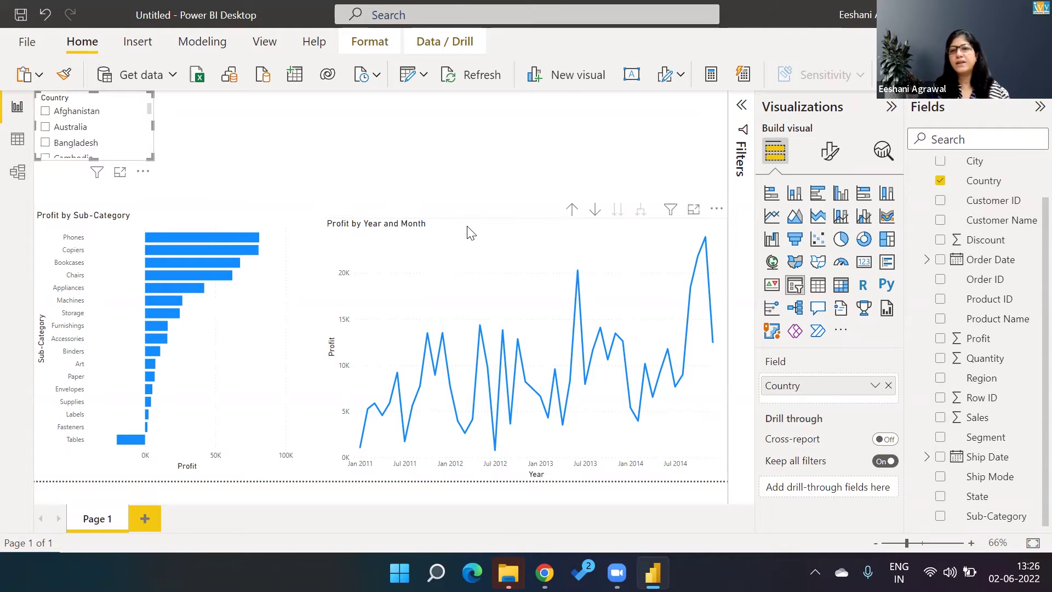
- Set the Country slicer orientation to Horizontal and stretch it across the page into two tile rows
click(831, 152)
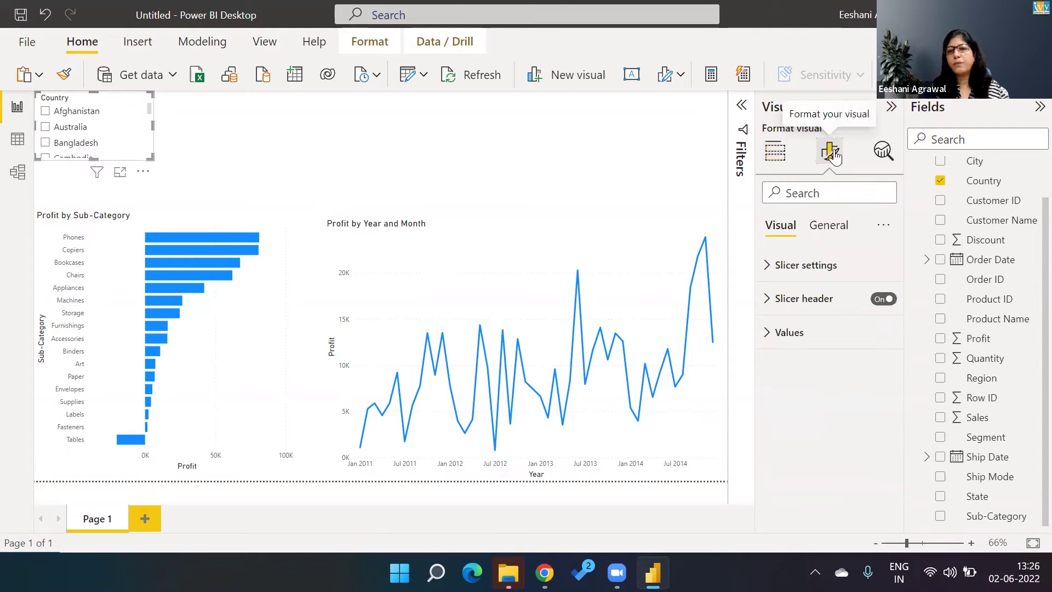
click(768, 267)
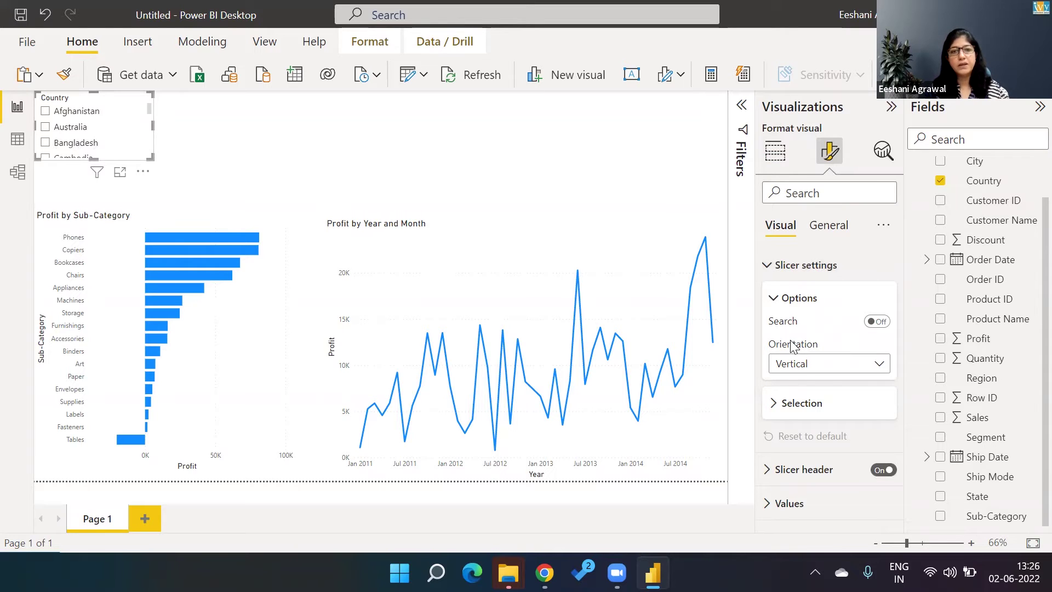
click(879, 363)
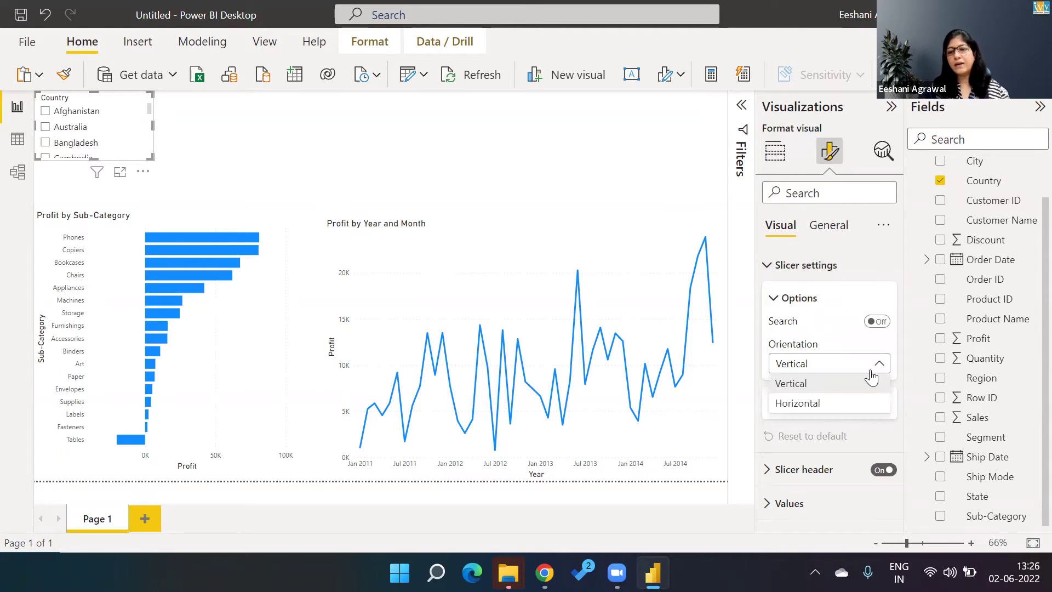
click(832, 408)
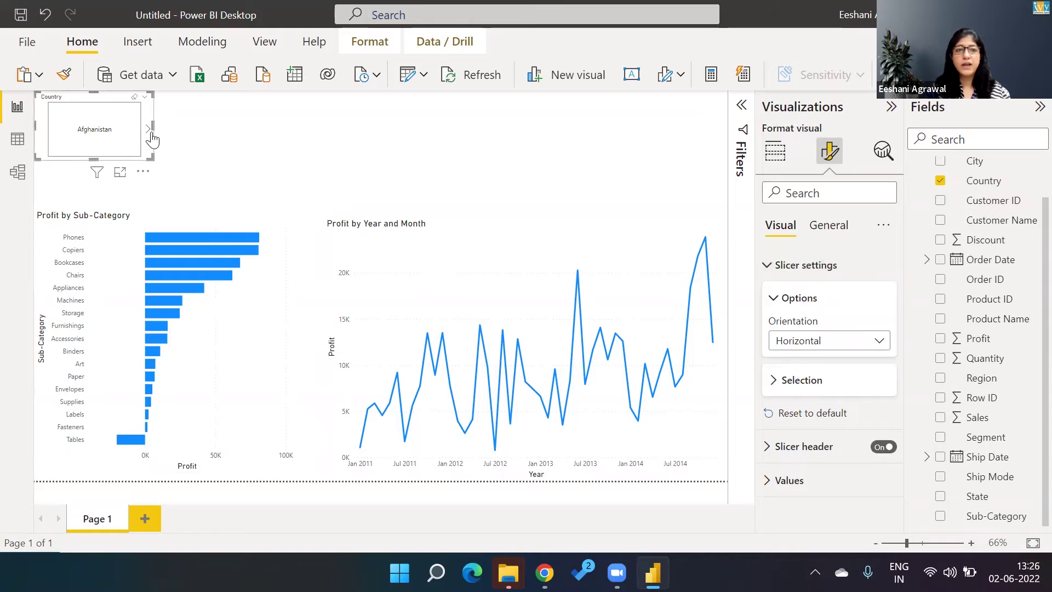
drag(151, 127, 720, 121)
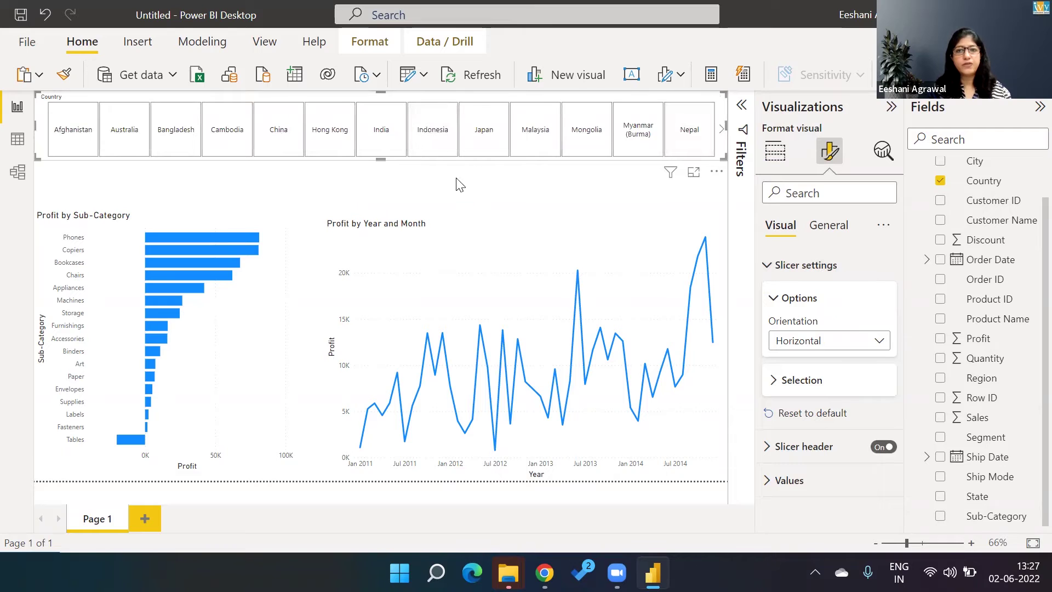
drag(380, 157, 384, 196)
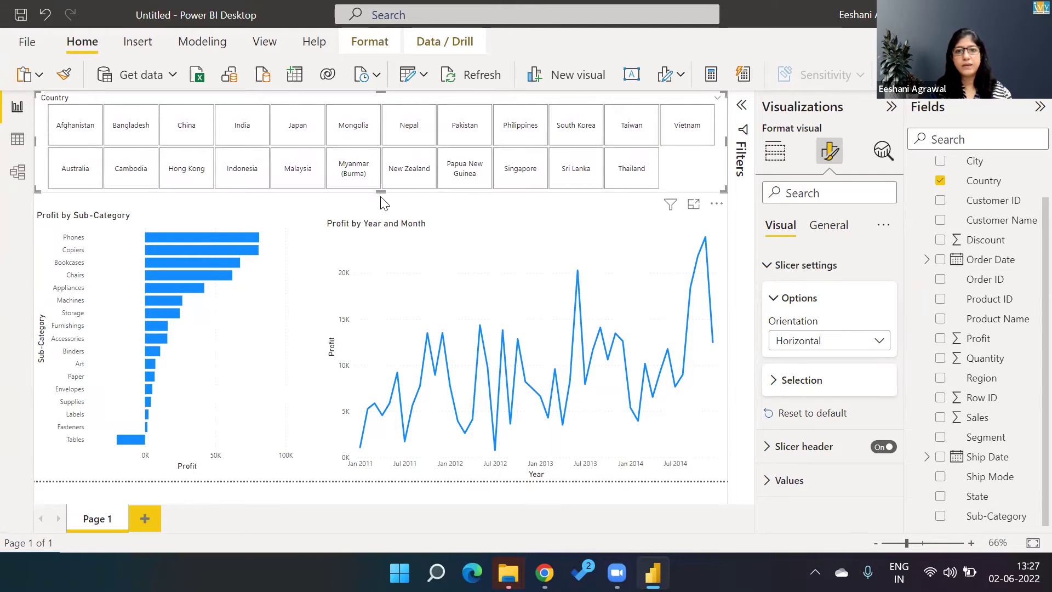
- Try the South Korea, Nepal and Japan tiles to filter both profit charts
click(565, 224)
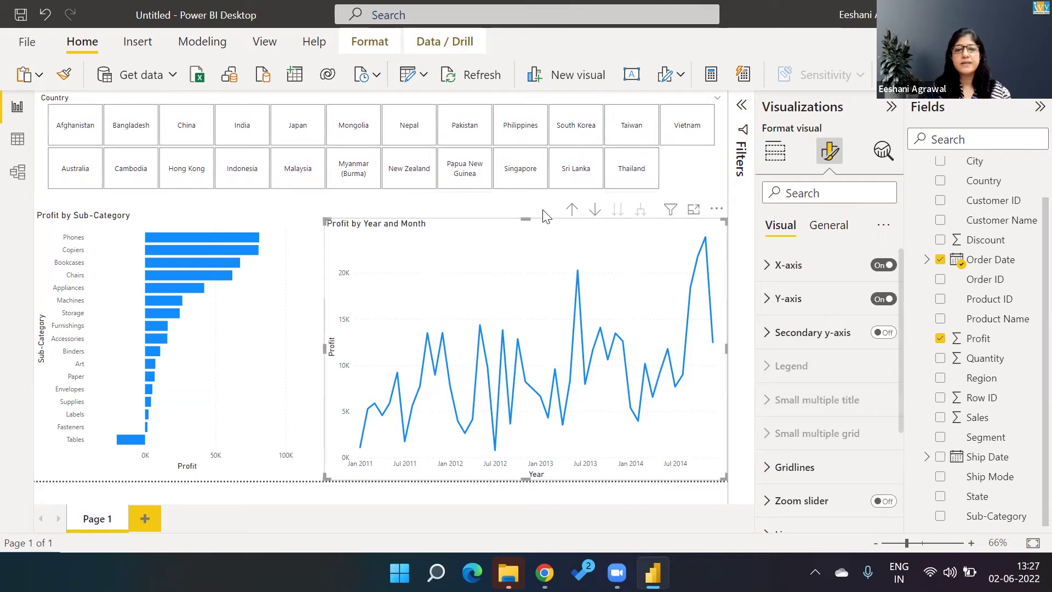
key(Escape)
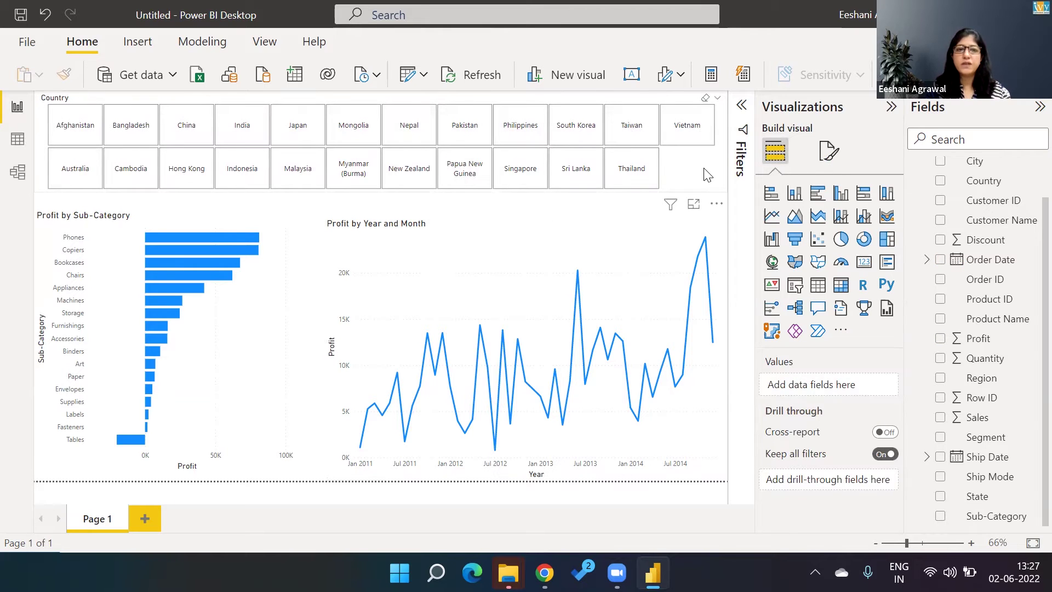
click(555, 130)
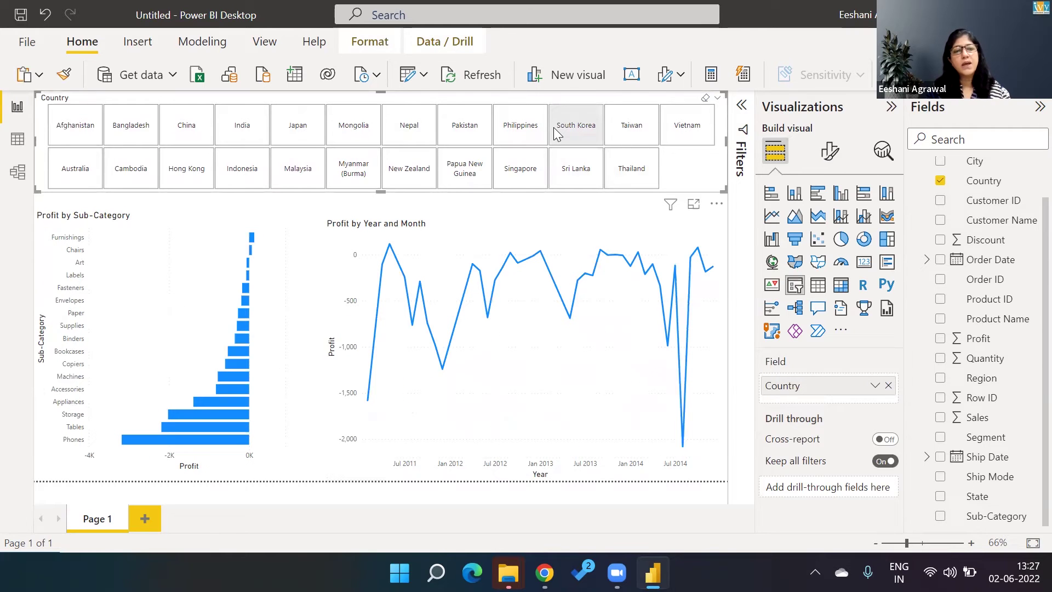
click(556, 134)
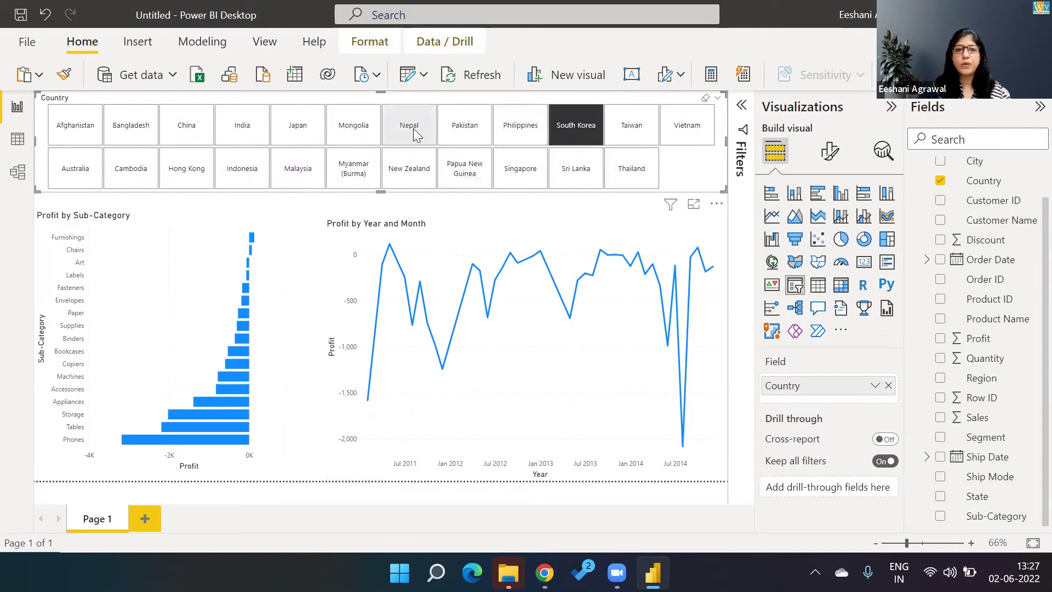
click(413, 132)
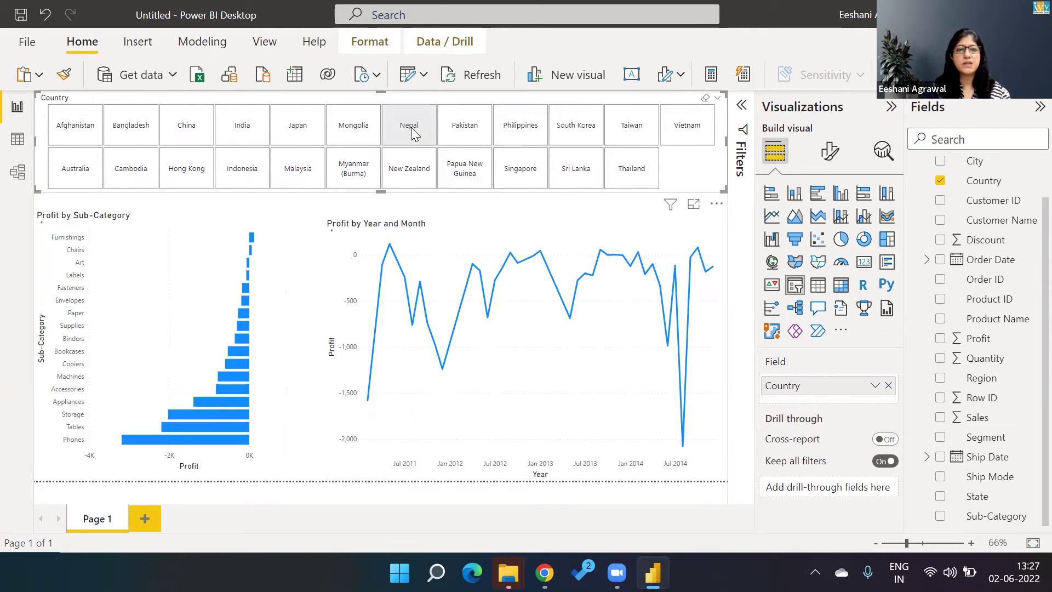
click(287, 137)
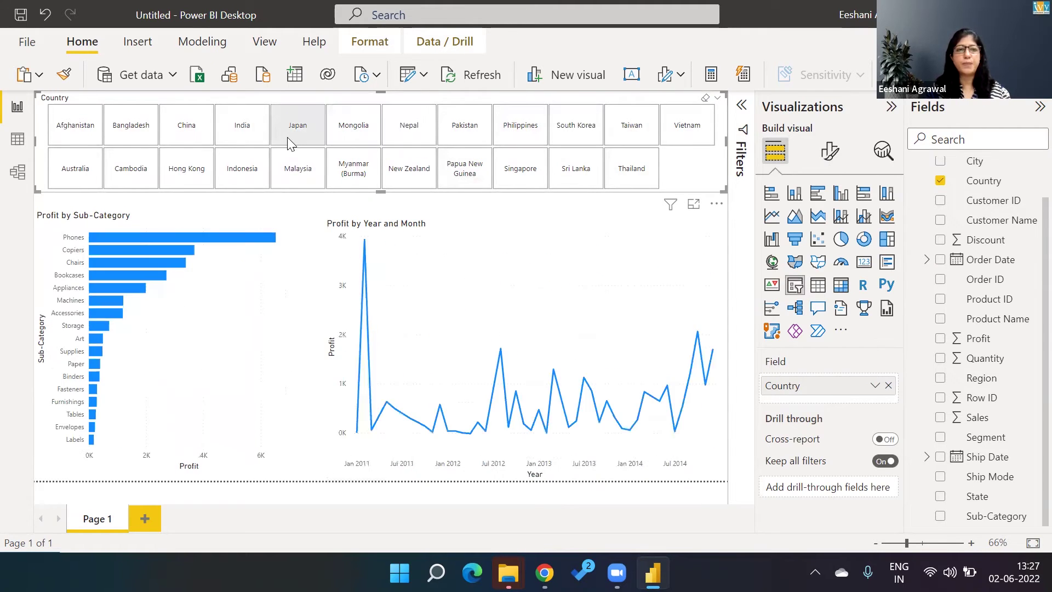
- Select India in the Country slicer and show the page formatting options
click(221, 132)
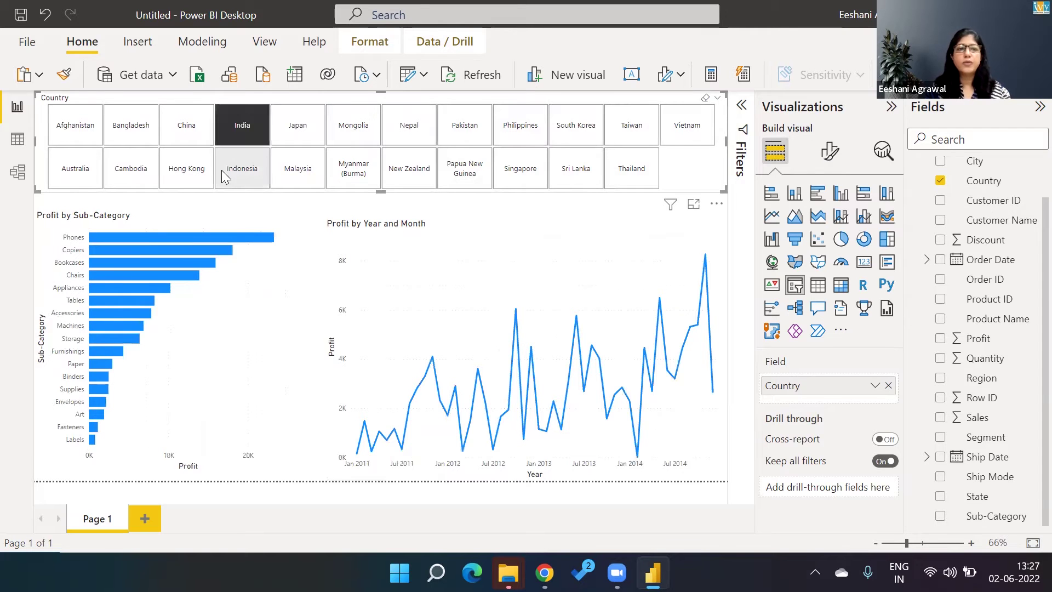
click(222, 207)
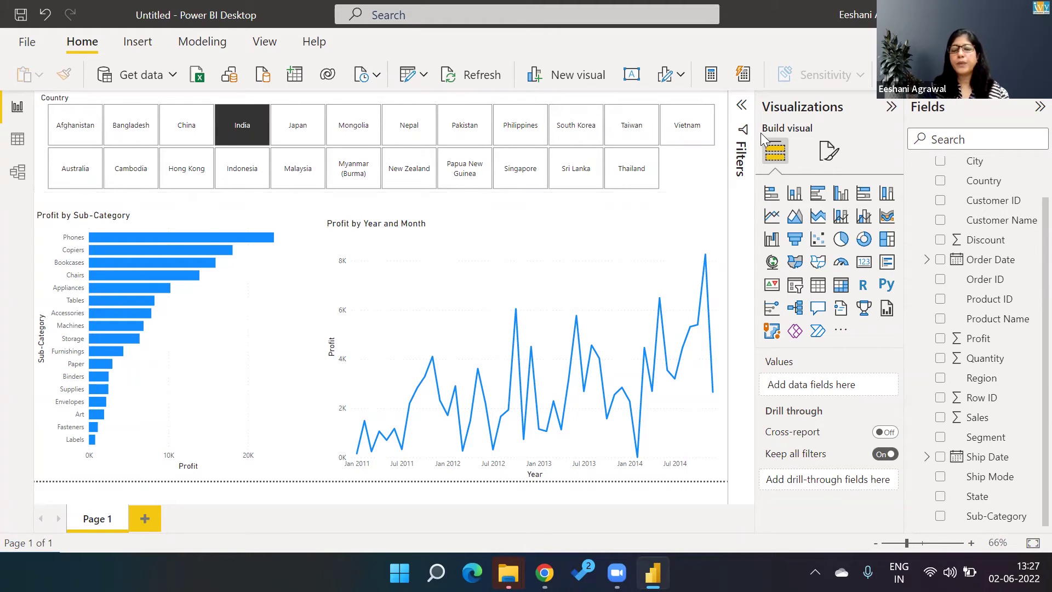
click(829, 156)
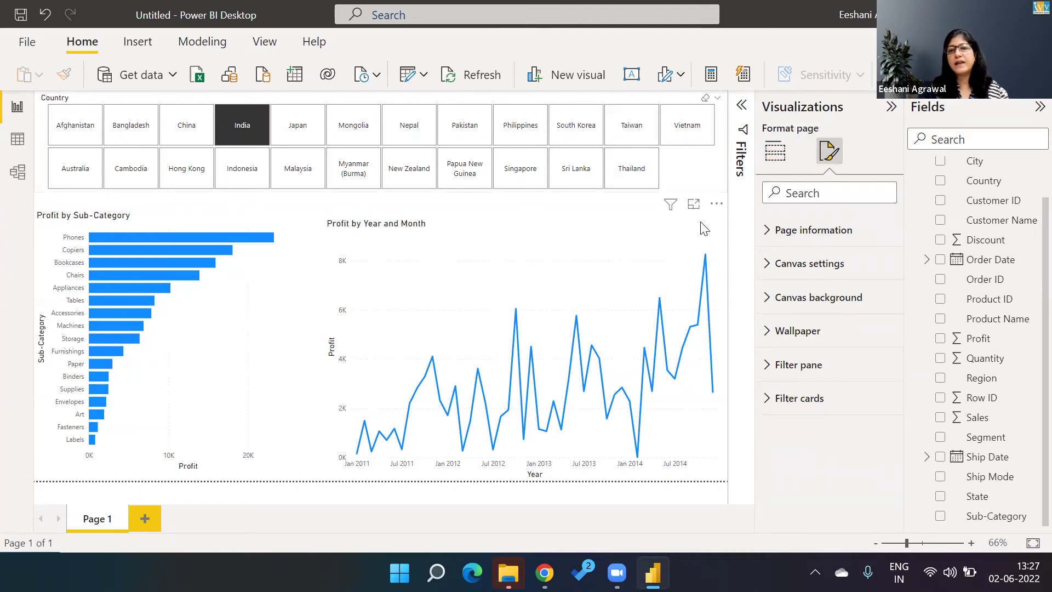
- Switch the Country slicer to Vertical orientation and narrow it to a thin column
click(692, 173)
click(778, 269)
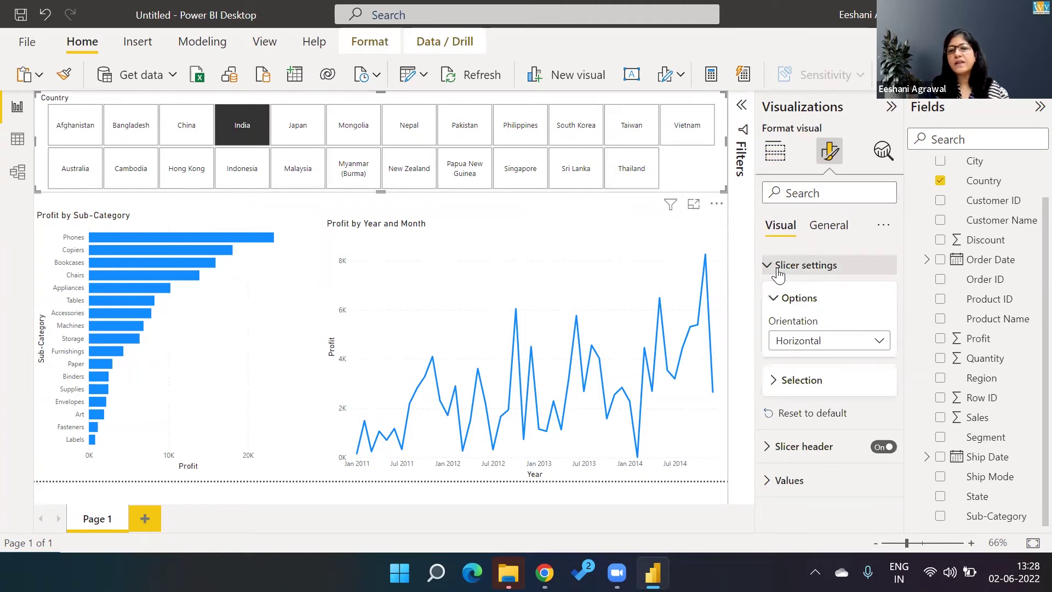
click(826, 344)
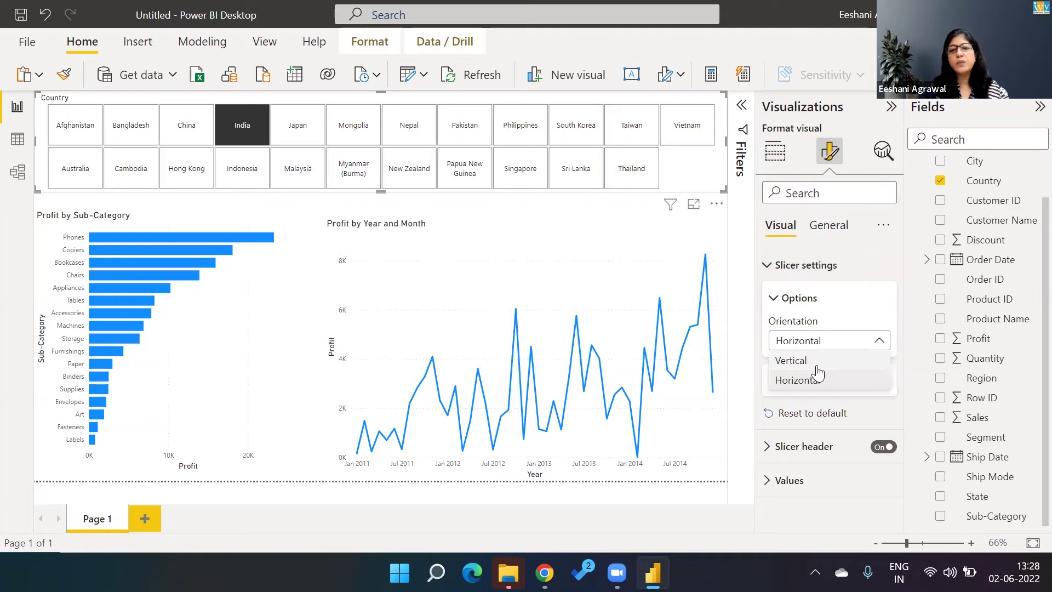
click(705, 175)
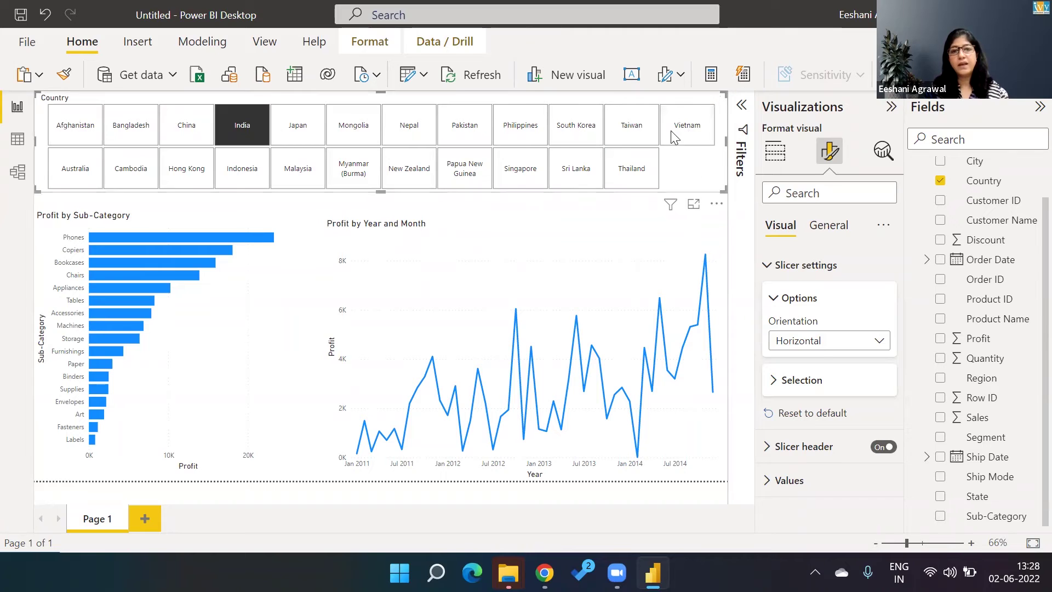
click(818, 351)
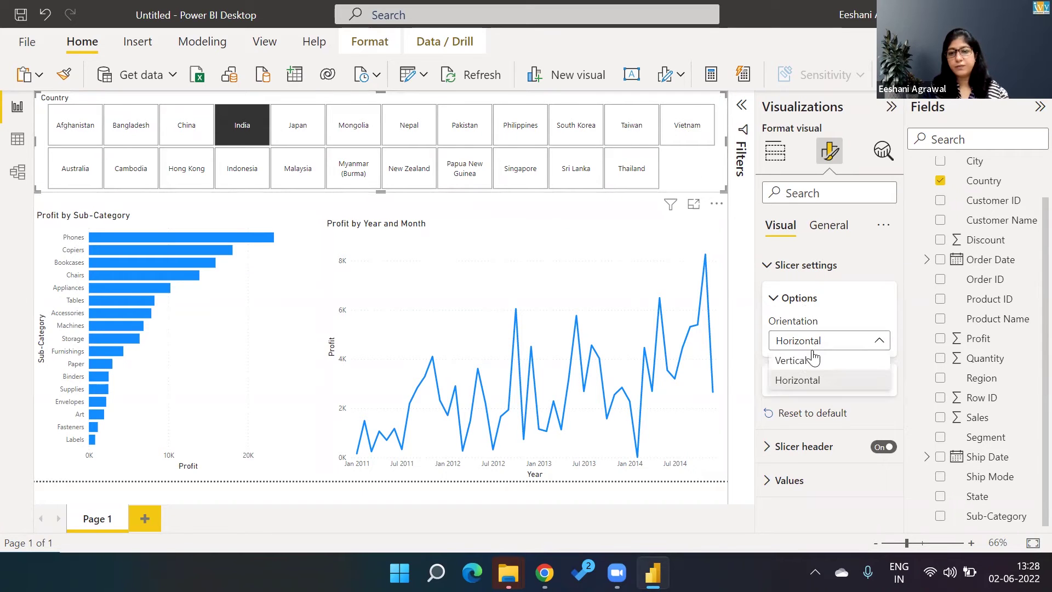
click(810, 357)
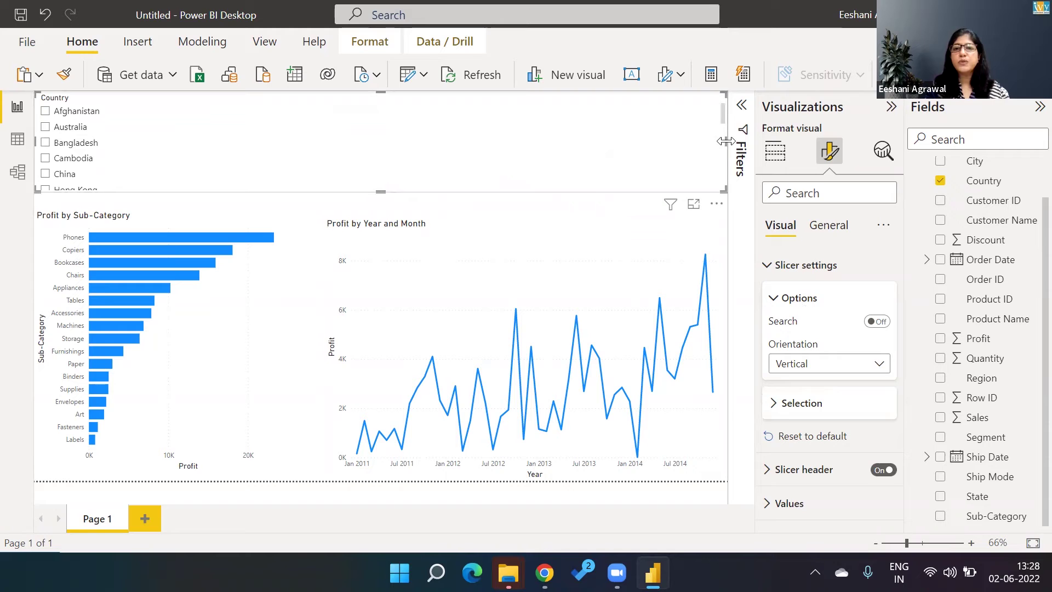
drag(726, 142, 128, 169)
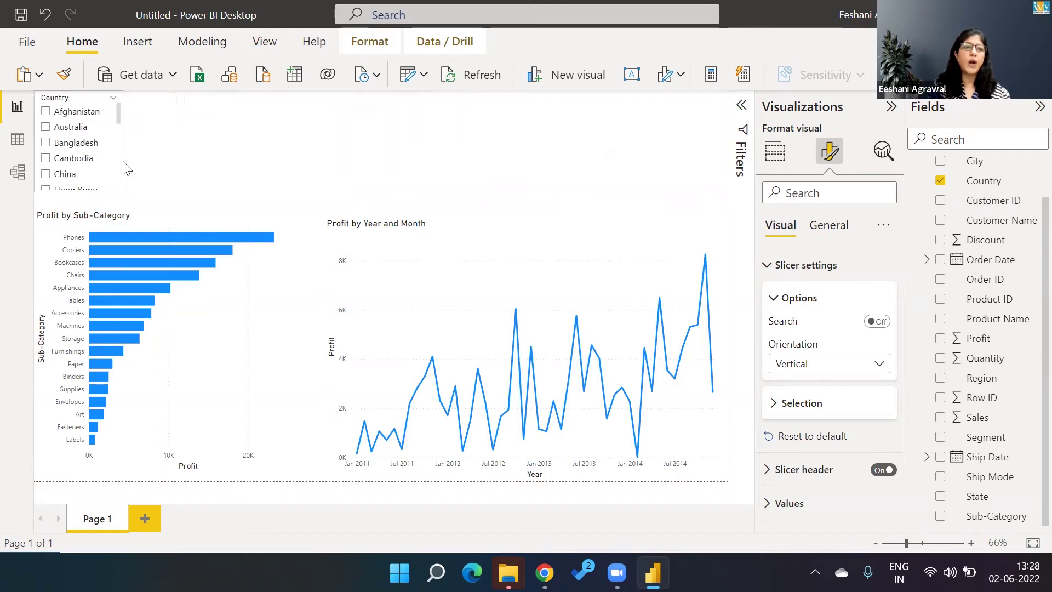
click(213, 171)
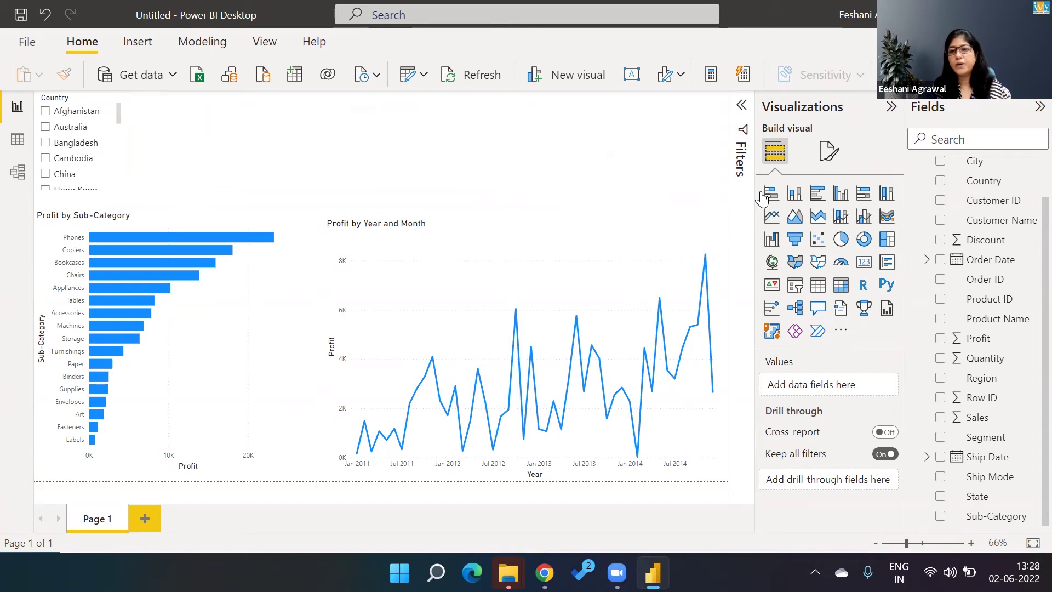
- Add an Order Date slicer beside the Country list and make it shorter
click(795, 285)
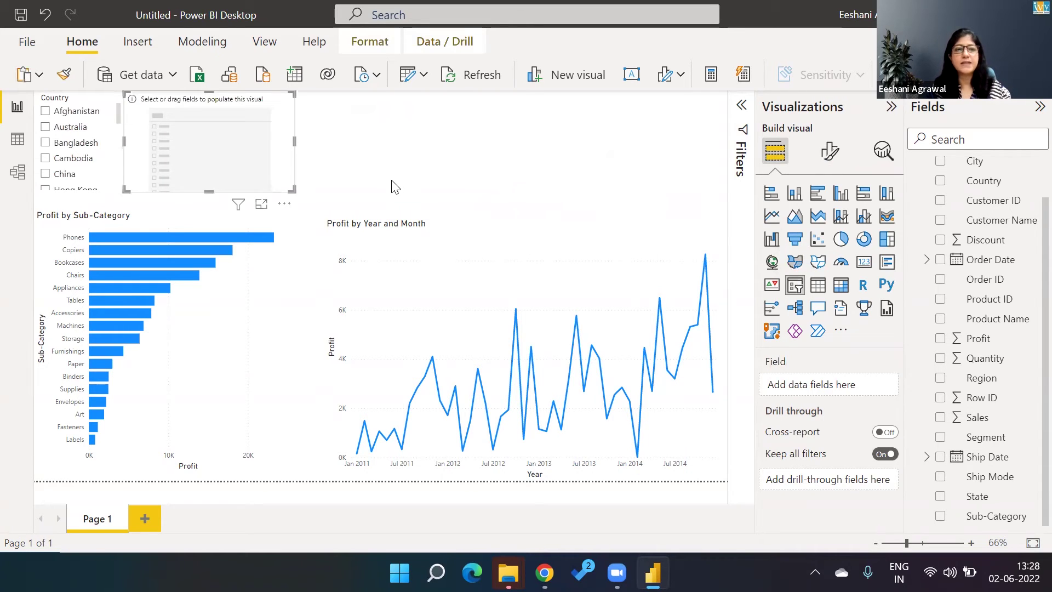
drag(284, 144, 324, 144)
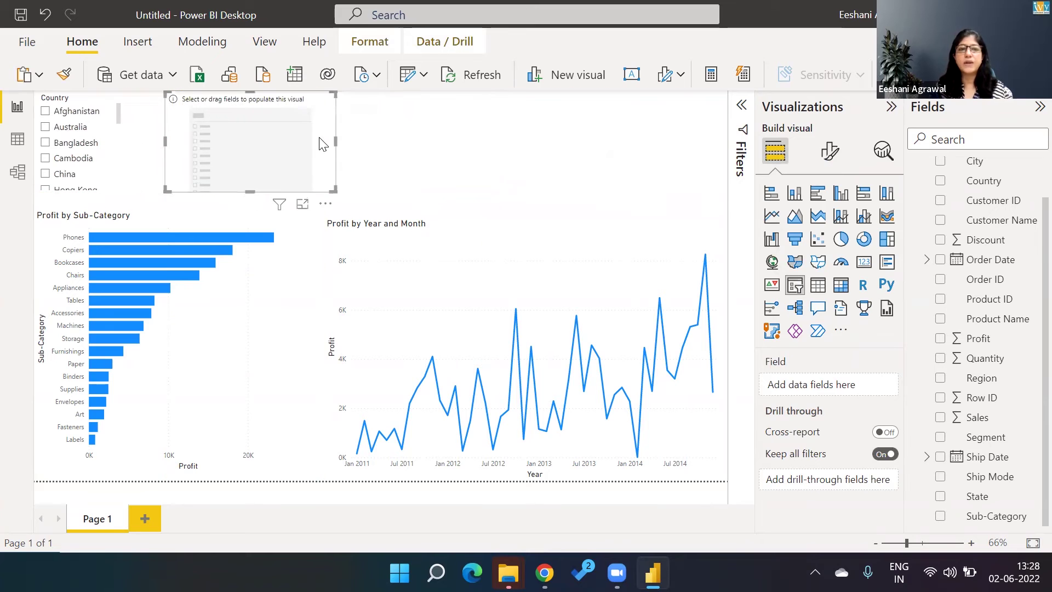
click(940, 260)
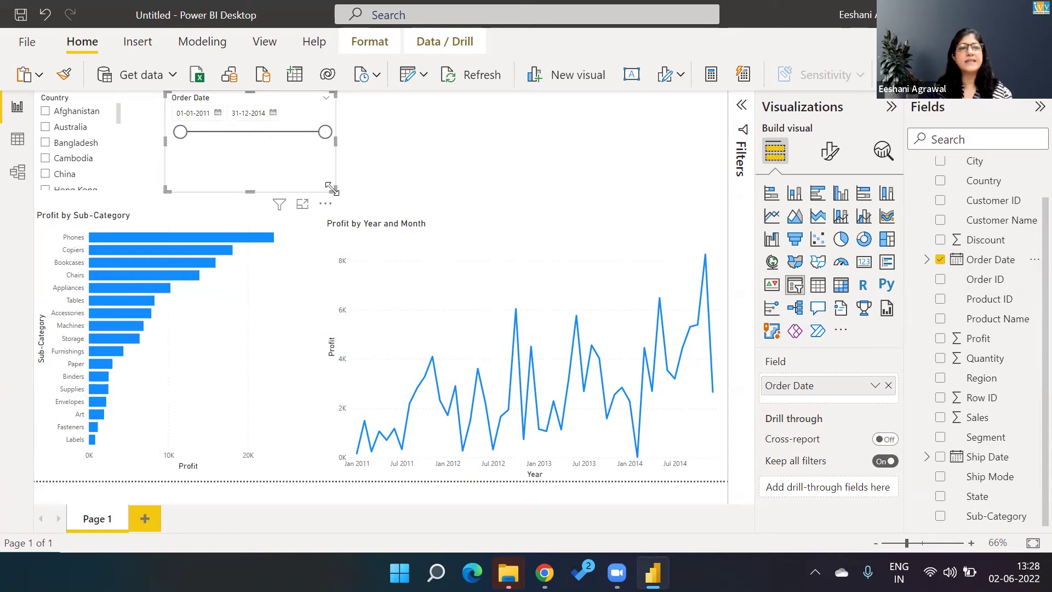
drag(331, 188, 339, 151)
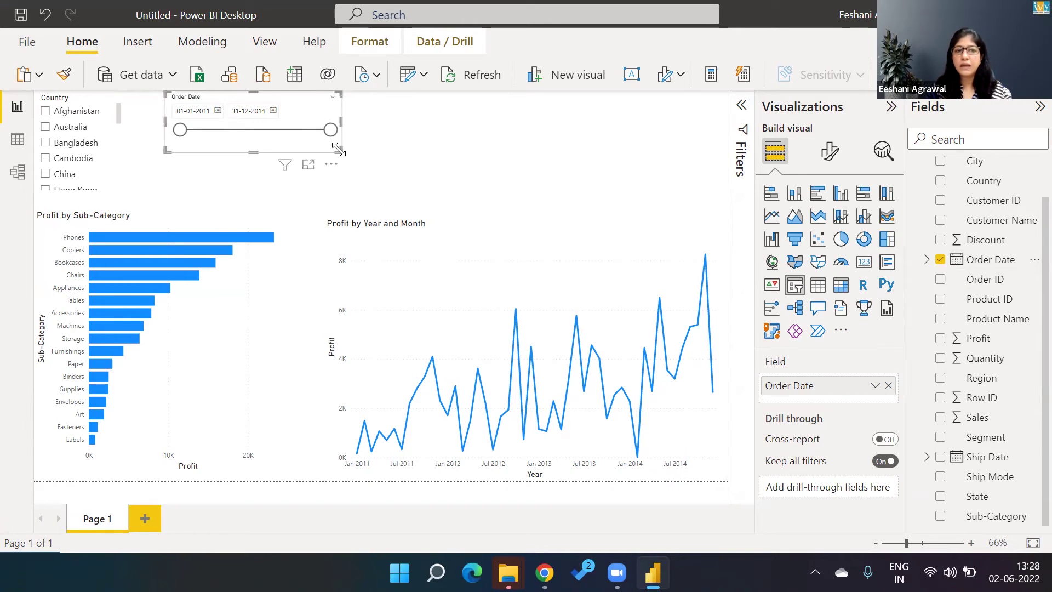
- Narrow the Order Date range to 12-08-2011 through 22-05-2014
click(333, 104)
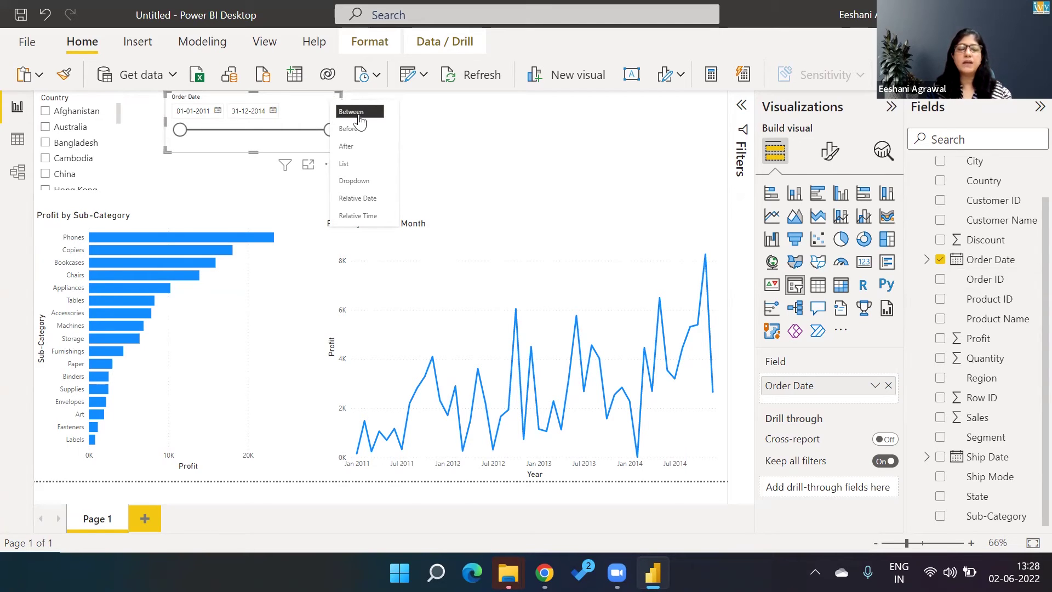
click(245, 147)
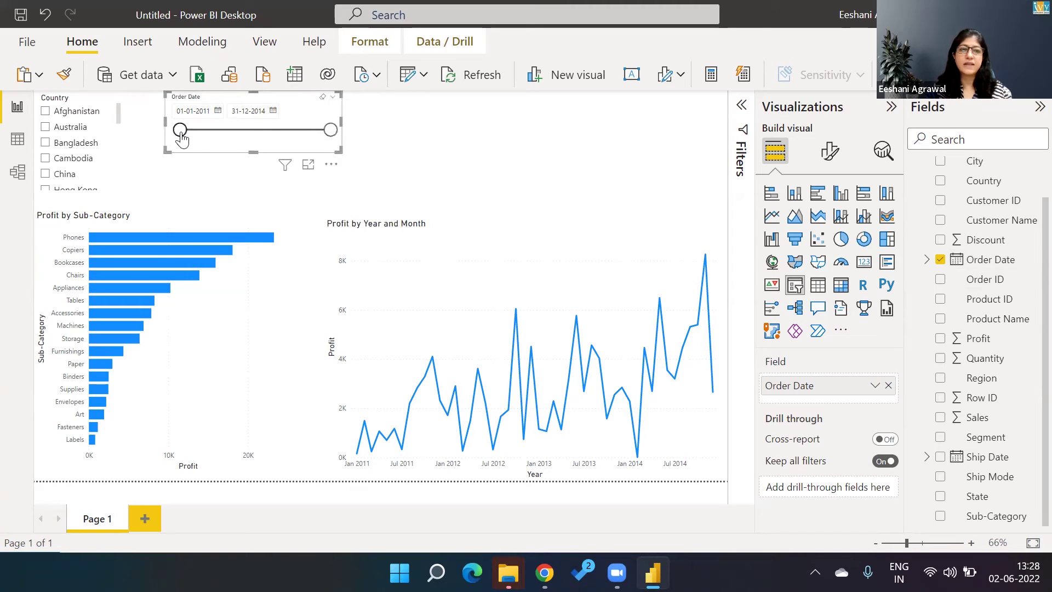
drag(181, 131, 203, 131)
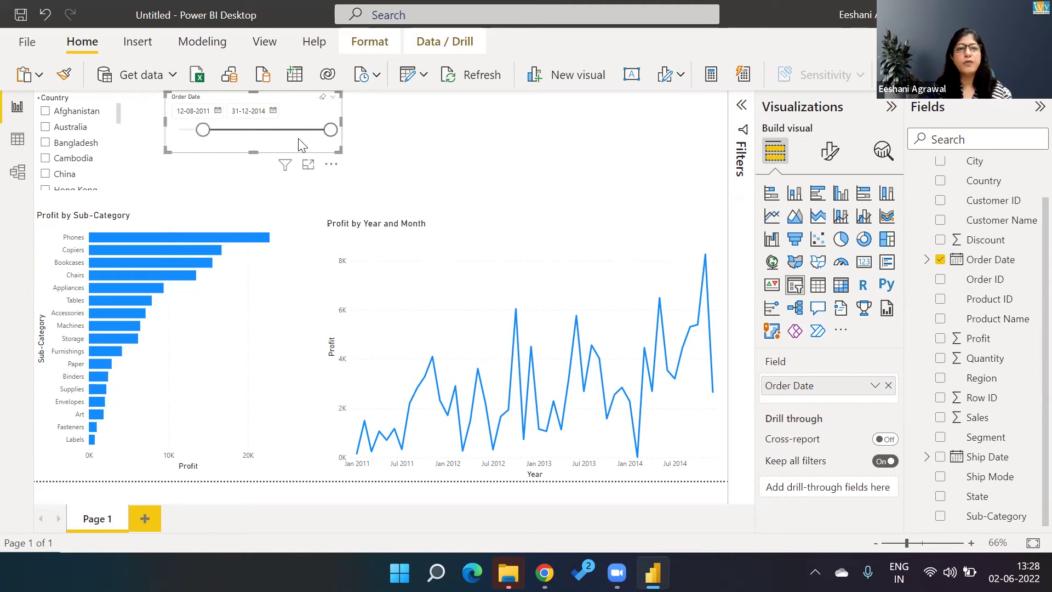
drag(330, 131, 308, 132)
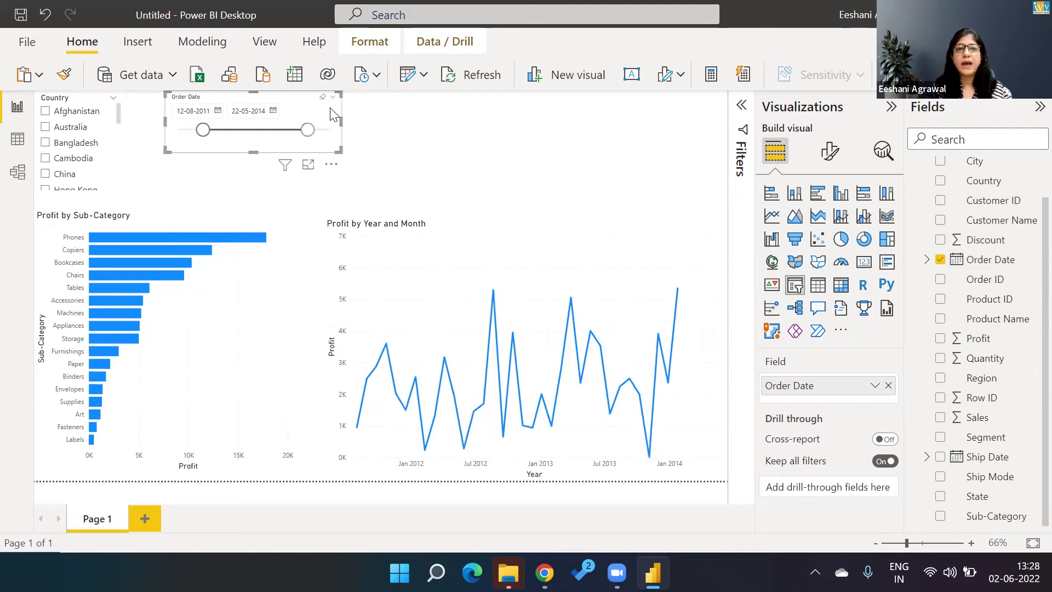
- Try the Before style, then the After style with the start back at 01-01-2011
click(333, 98)
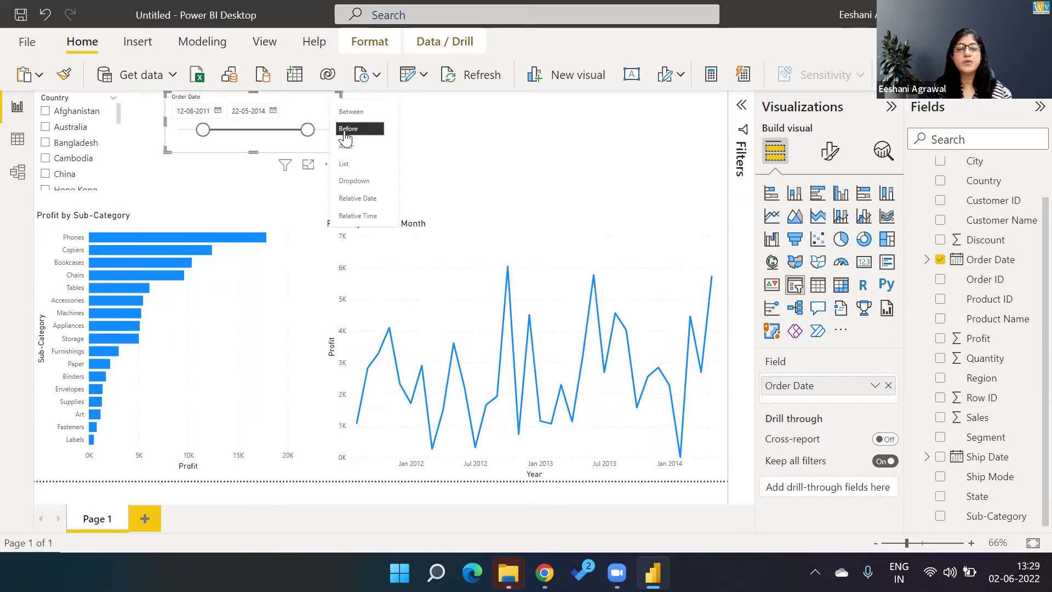
click(353, 127)
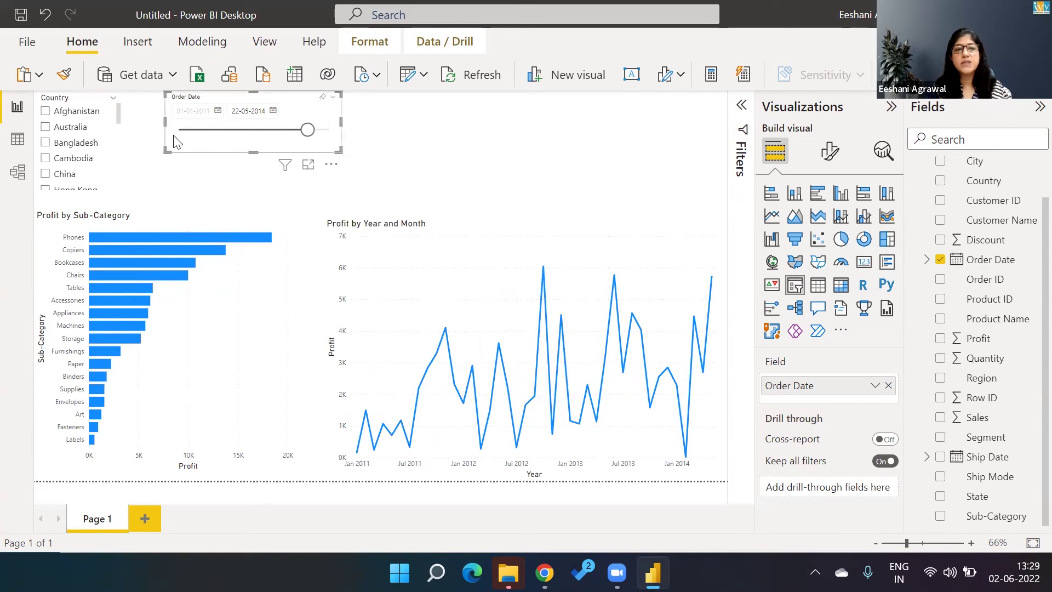
click(333, 99)
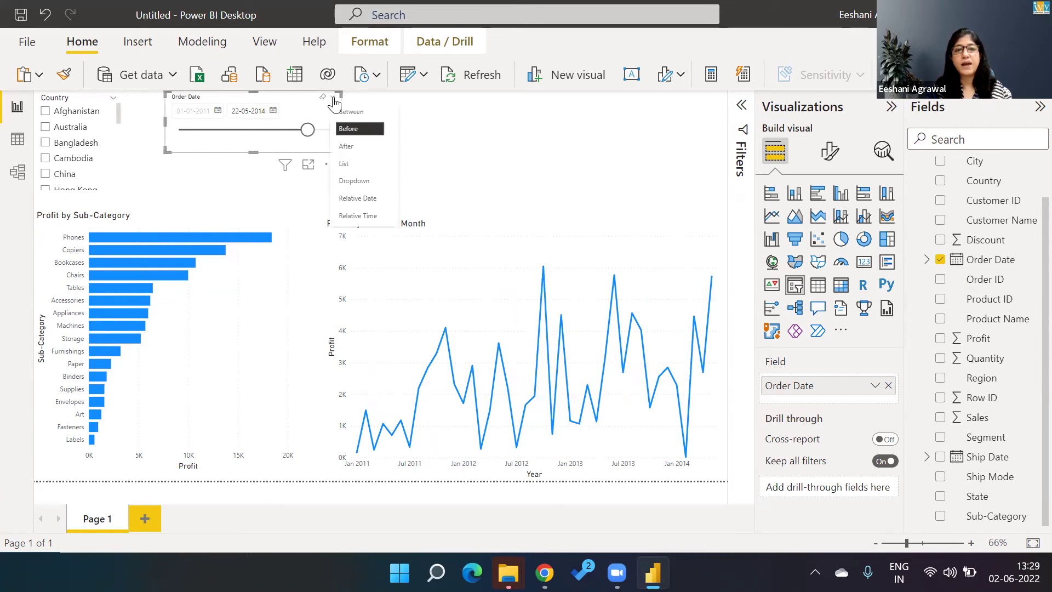
click(341, 147)
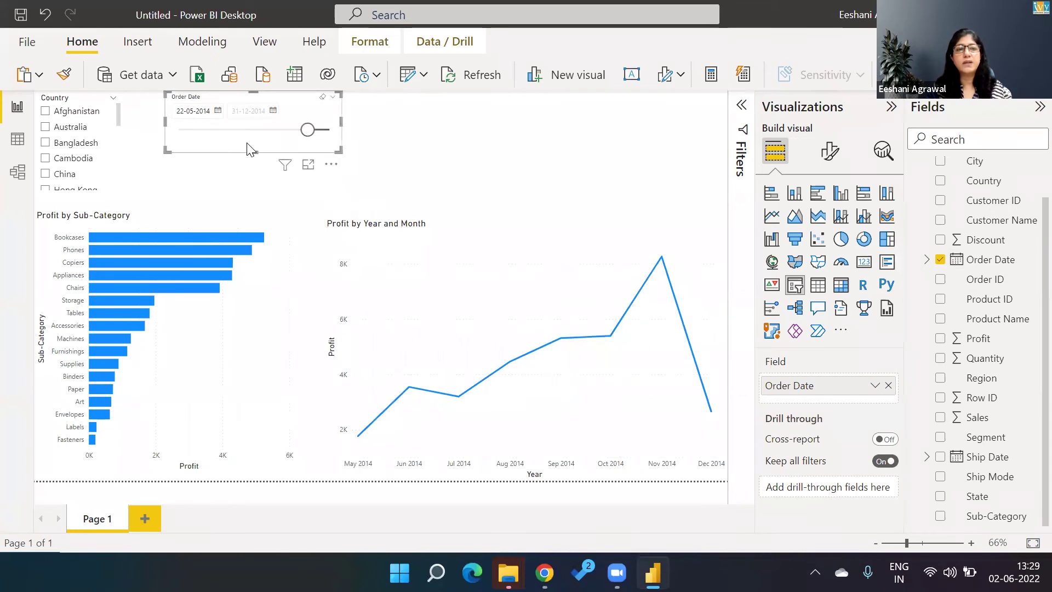
drag(308, 138, 173, 144)
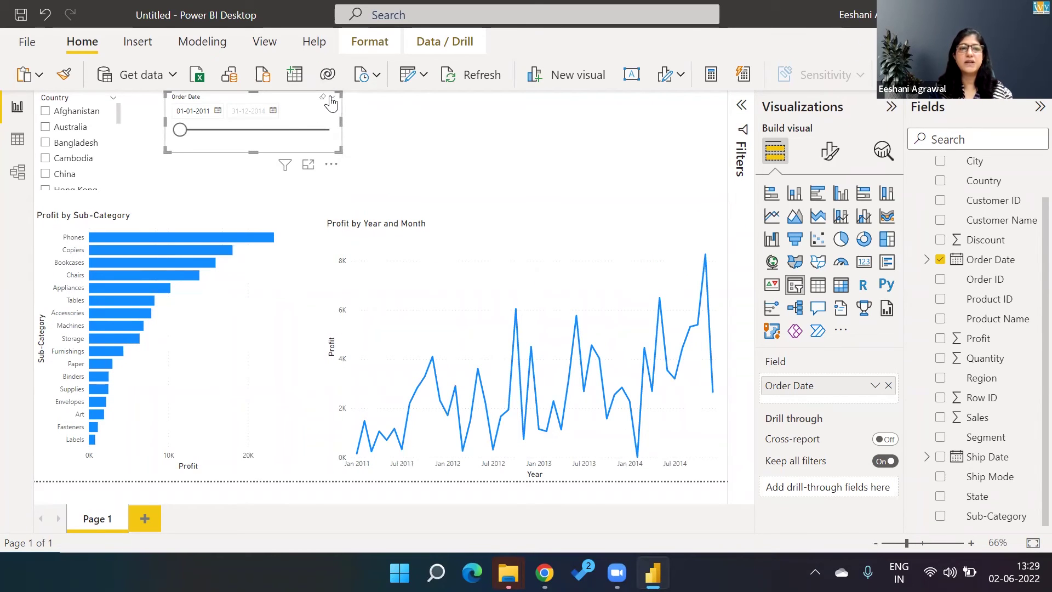
click(331, 98)
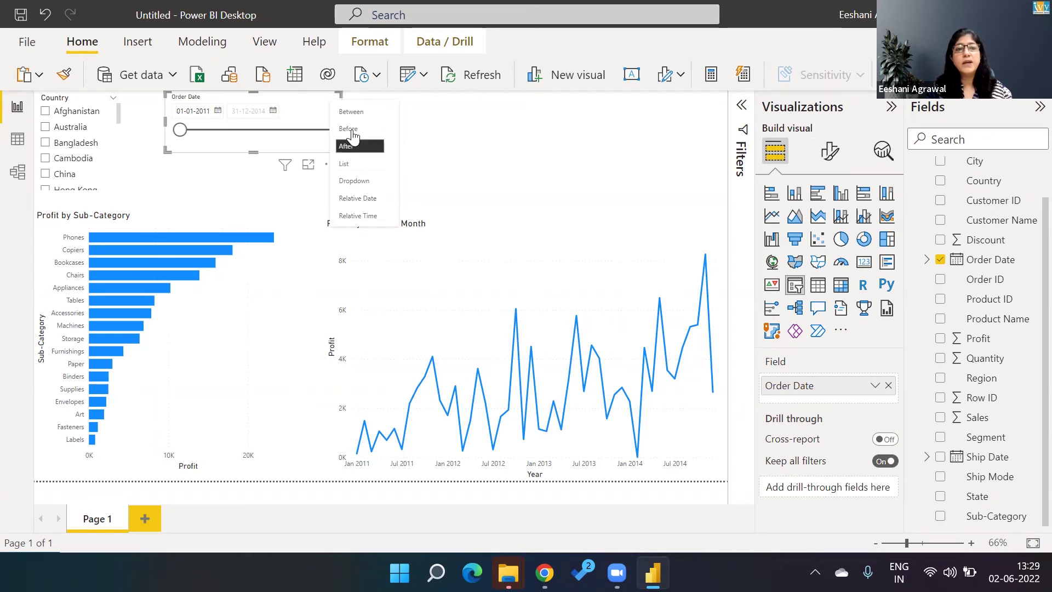
- Switch the Order Date slicer to Between and set its start date to 10 January 2011
click(352, 113)
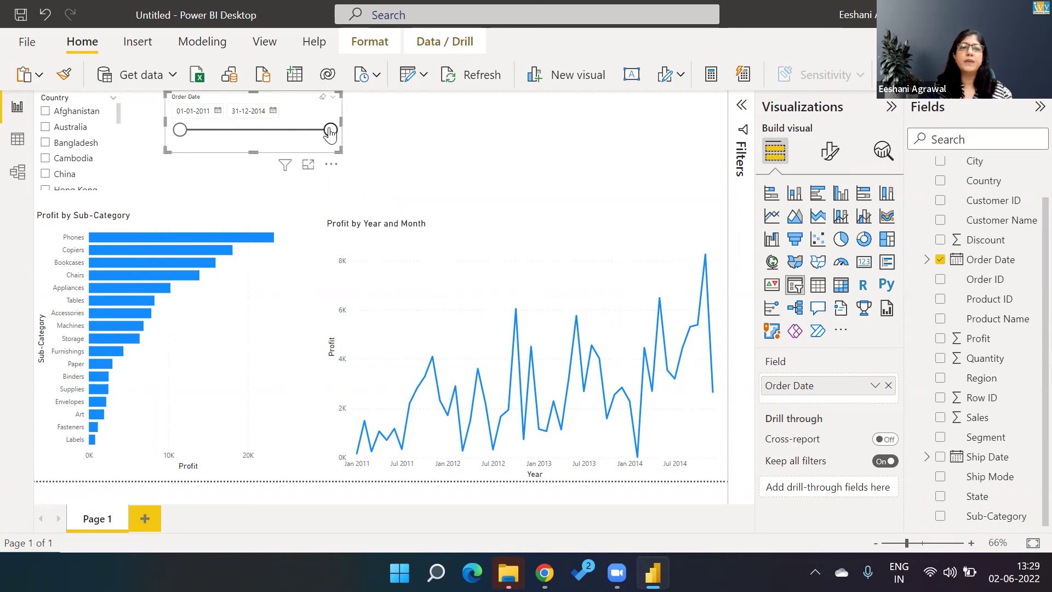
click(218, 112)
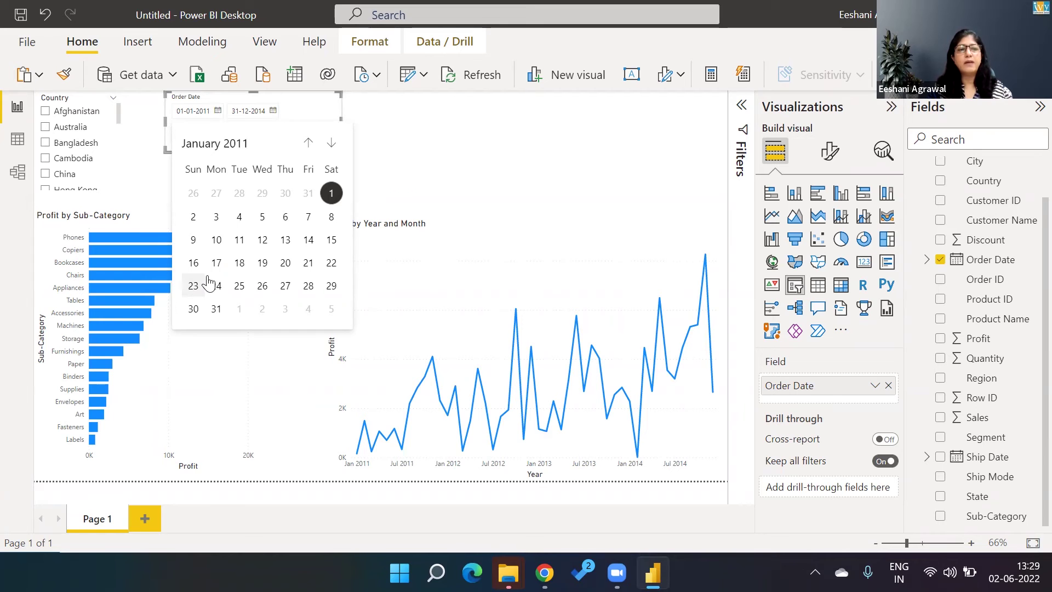
click(216, 243)
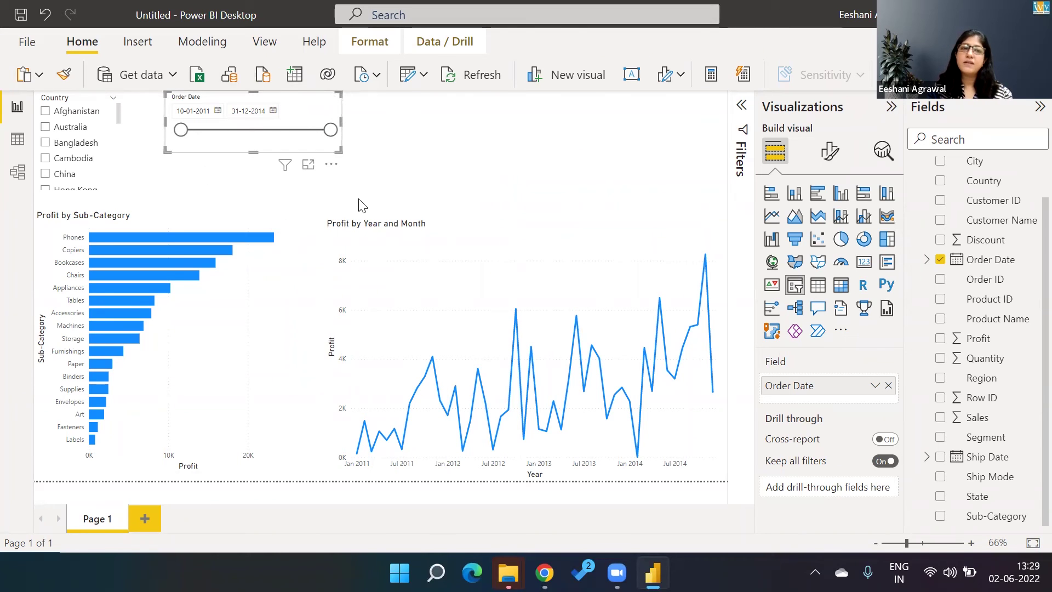
click(407, 125)
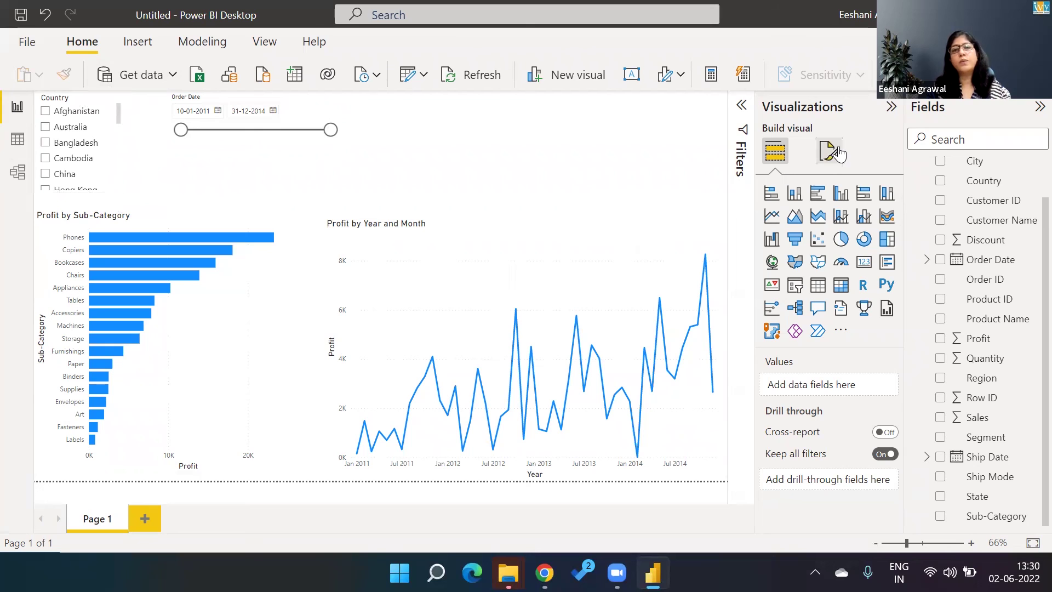
- Check Cambodia in the Country slicer, keeping its orientation Vertical
click(110, 158)
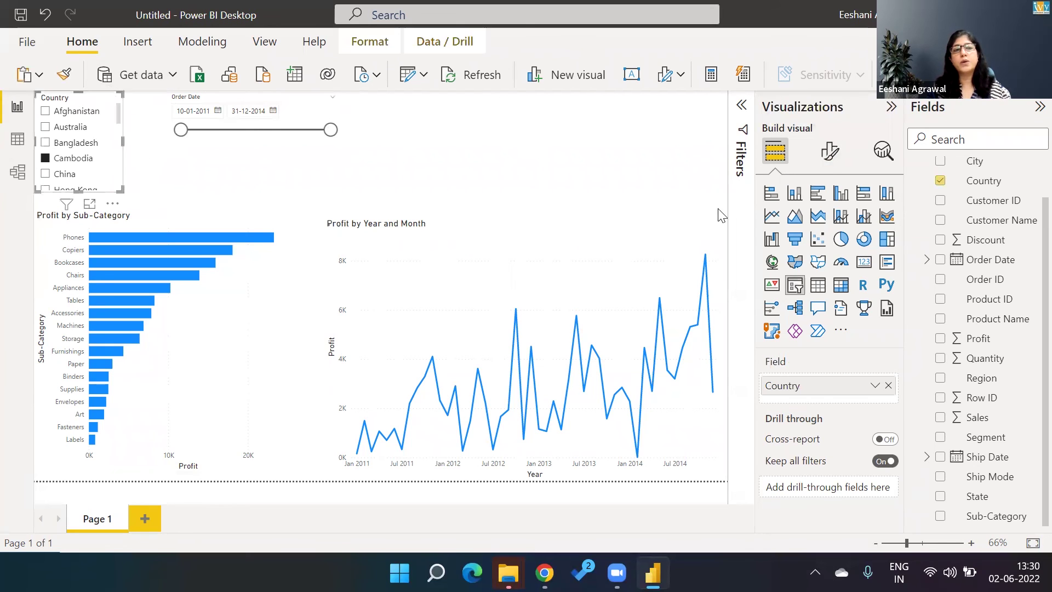
click(829, 161)
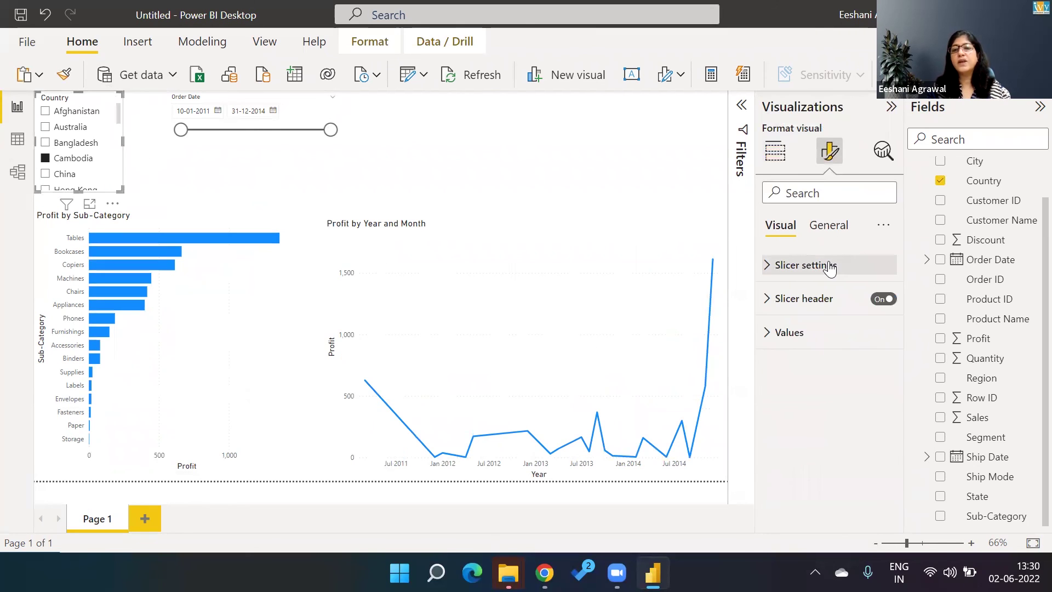
click(829, 265)
click(831, 365)
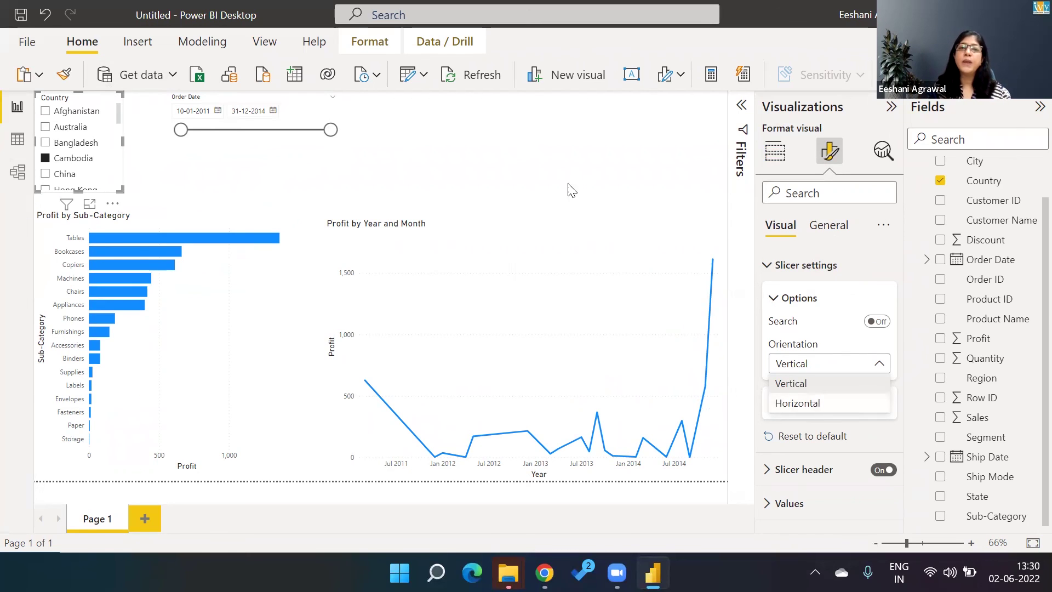
click(551, 129)
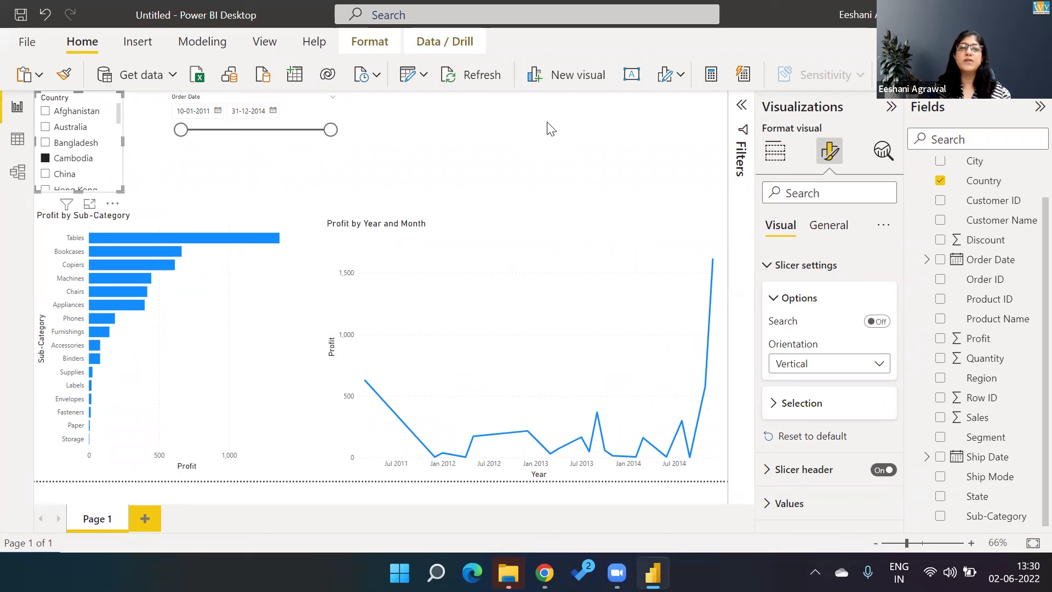